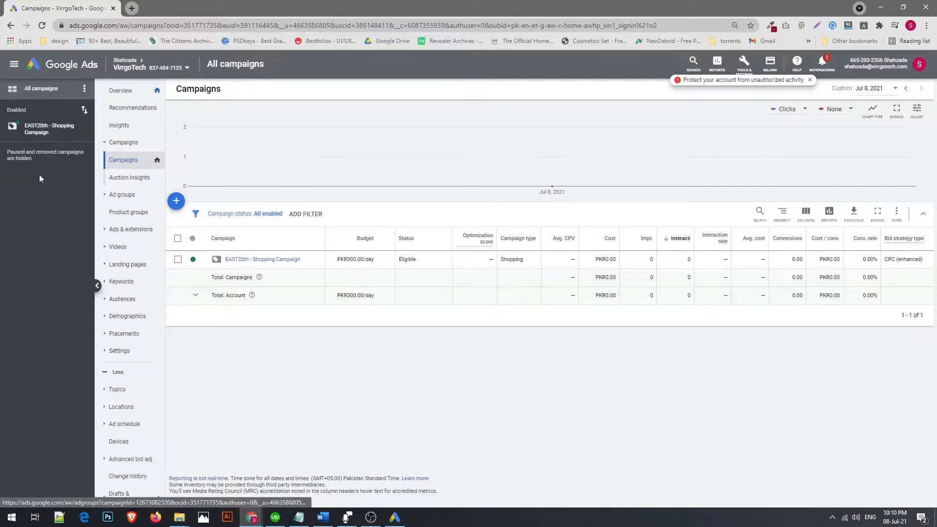
# Step: Start a new campaign with the Leads goal and the Search campaign type
pyautogui.click(179, 203)
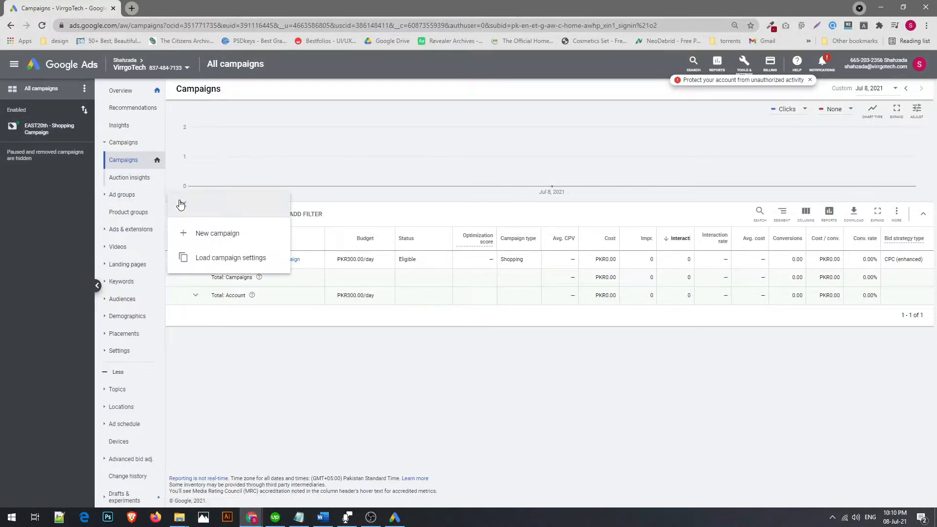
pyautogui.click(228, 235)
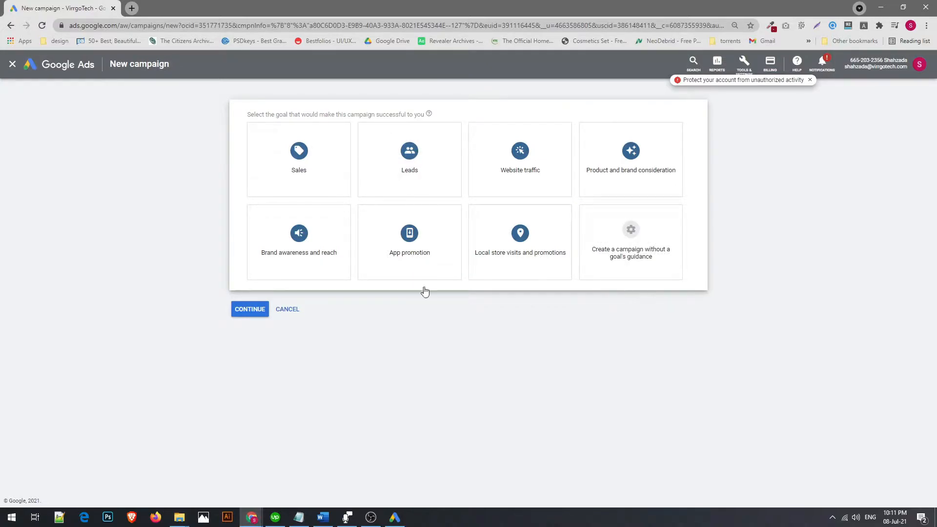
pyautogui.moveTo(430, 181)
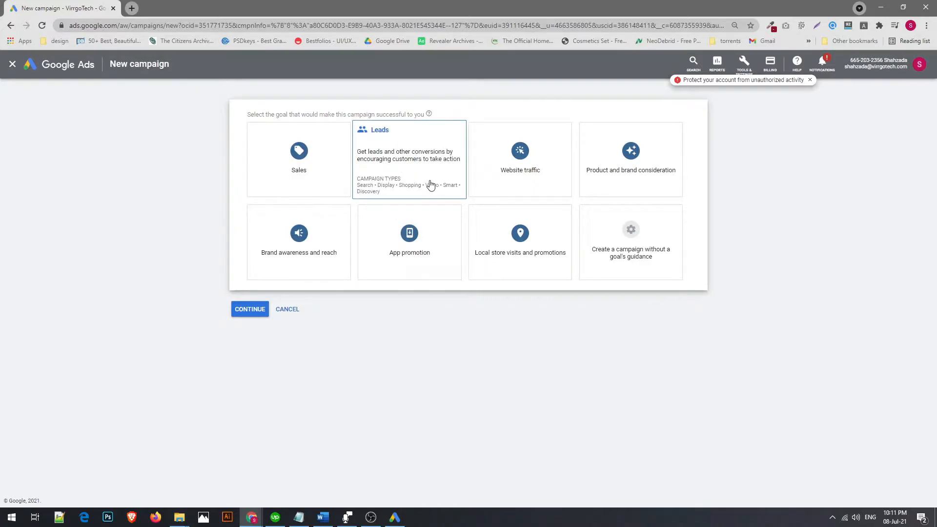
pyautogui.click(429, 184)
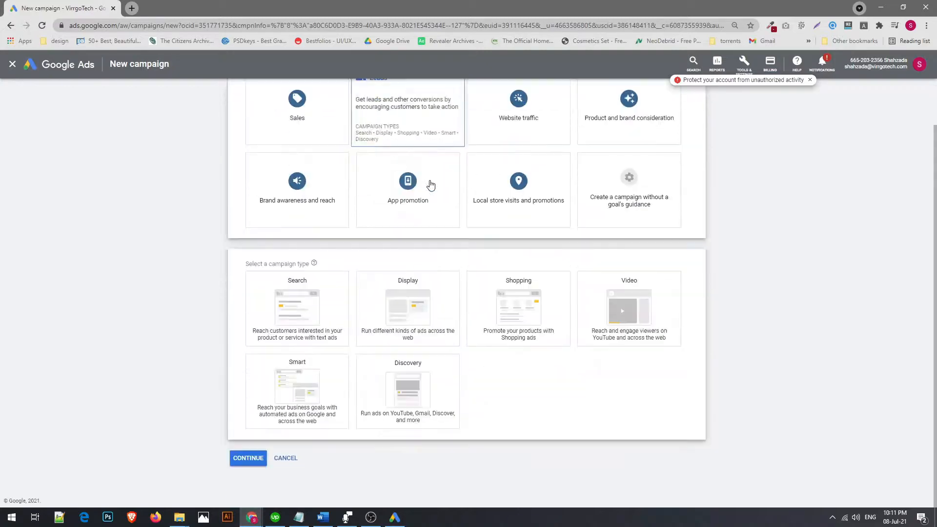
pyautogui.moveTo(404, 287)
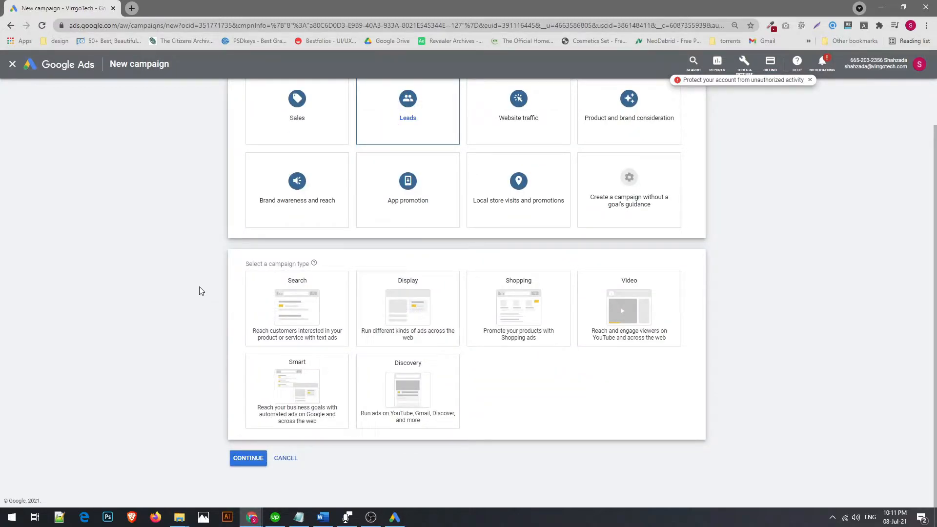
pyautogui.click(318, 324)
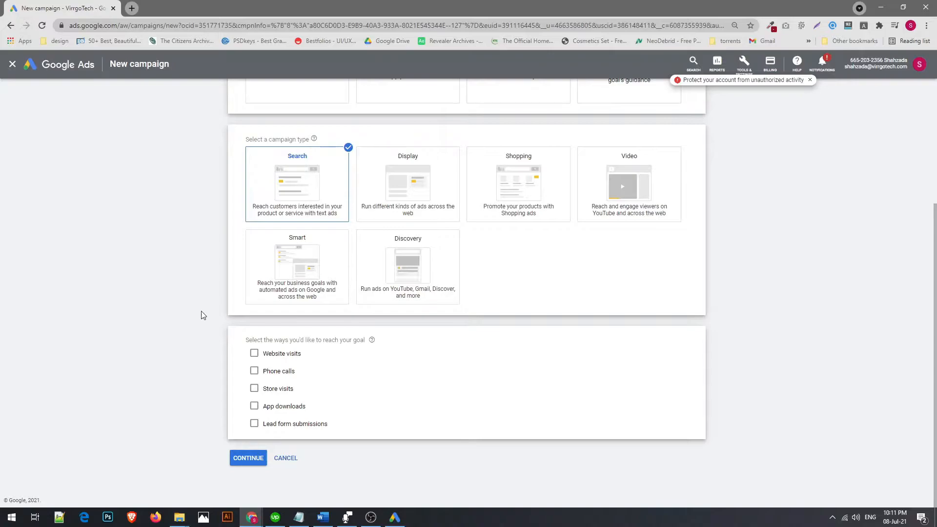
# Step: Choose website visits as the way to reach the goal, enter virrgotech.com as the business website, and continue to the campaign settings
pyautogui.click(275, 357)
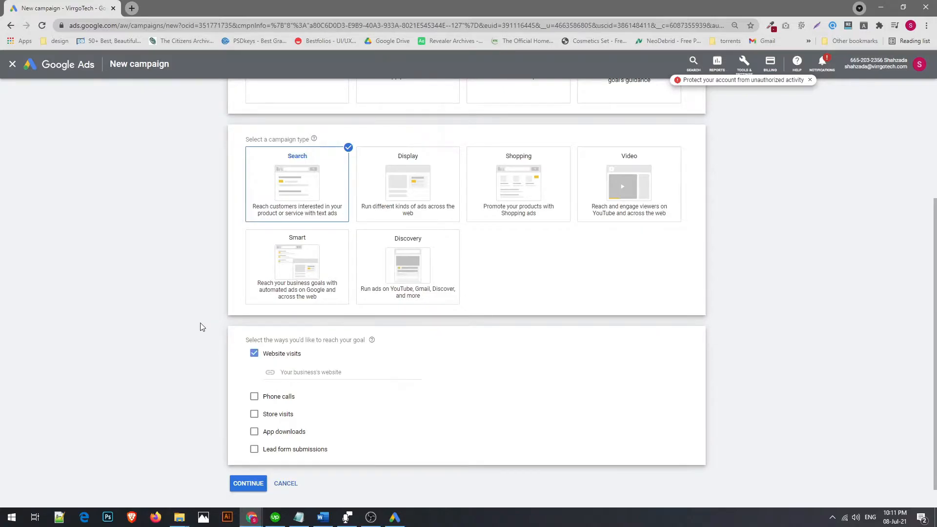
pyautogui.scroll(-1, 200, 326)
pyautogui.click(299, 347)
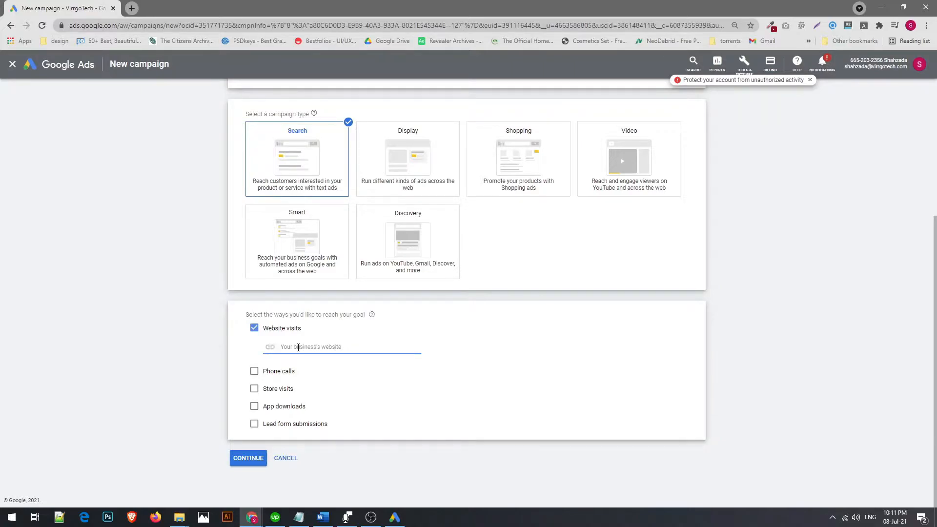
pyautogui.write('virrghootech.com')
pyautogui.click(341, 347)
pyautogui.click(252, 459)
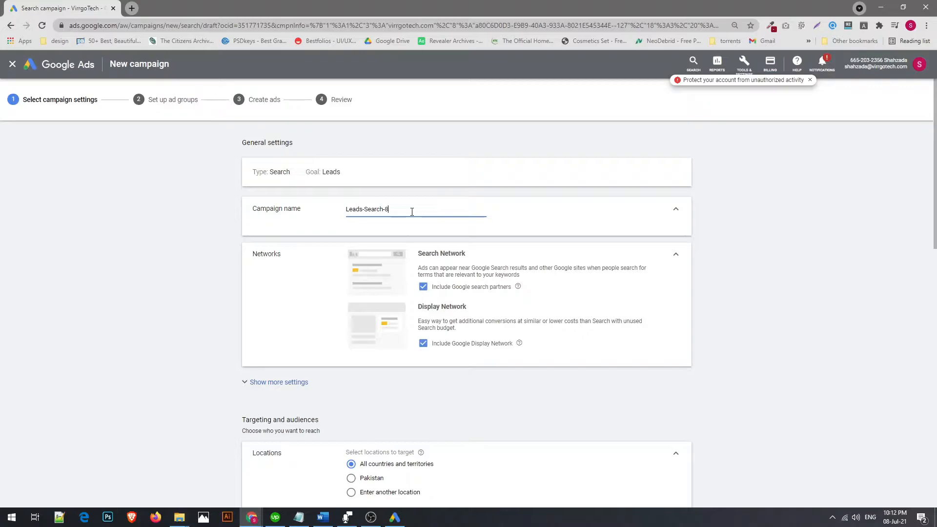
# Step: Name the campaign Leads-Search-domo and exclude both Google search partners and the Google Display Network
pyautogui.press('BackSpace')
pyautogui.write('domo')
pyautogui.hotkey('ctrl', 'Left')
pyautogui.click(422, 287)
pyautogui.click(423, 350)
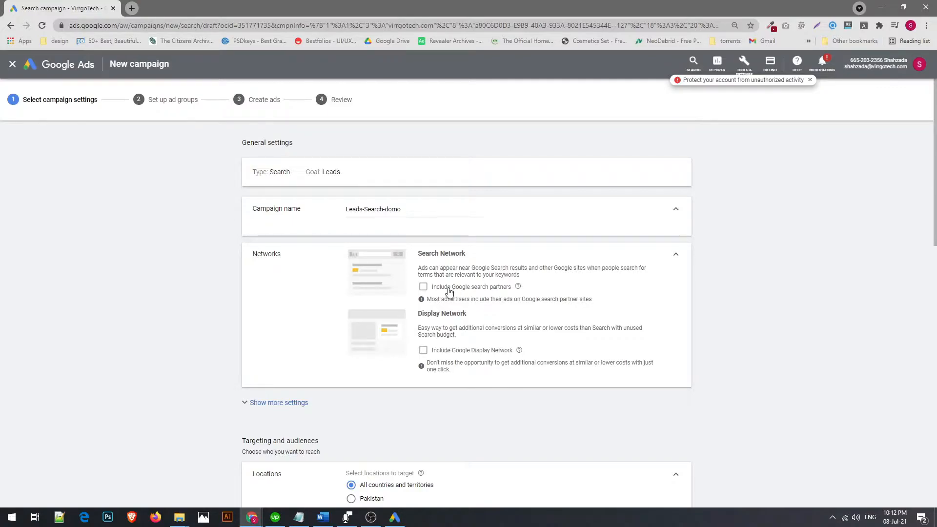
# Step: Expand the location options and set the United States as the targeted location
pyautogui.scroll(-3, 382, 377)
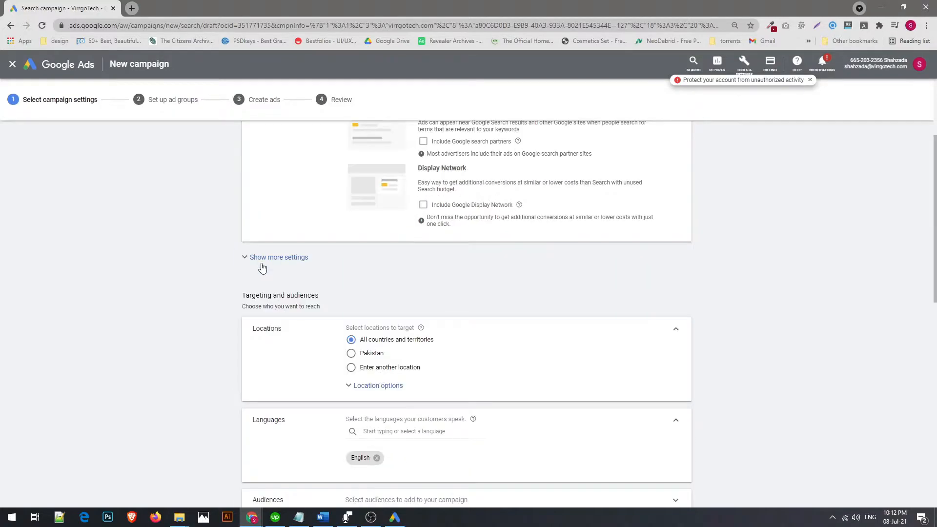
pyautogui.scroll(-2, 354, 384)
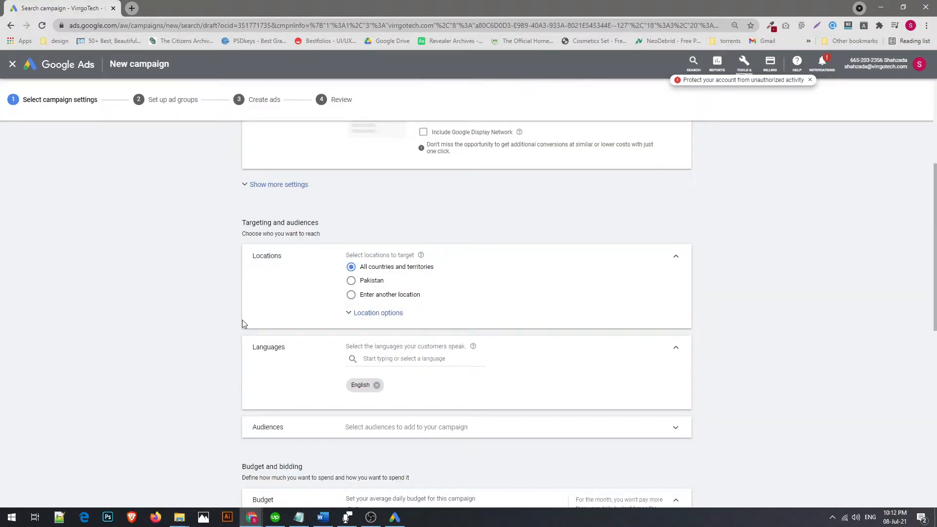
pyautogui.click(385, 316)
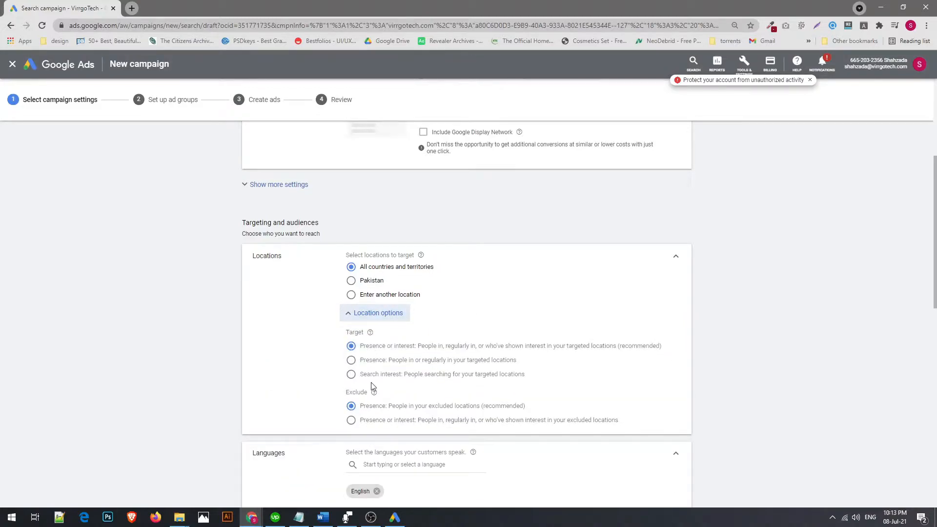
pyautogui.click(373, 296)
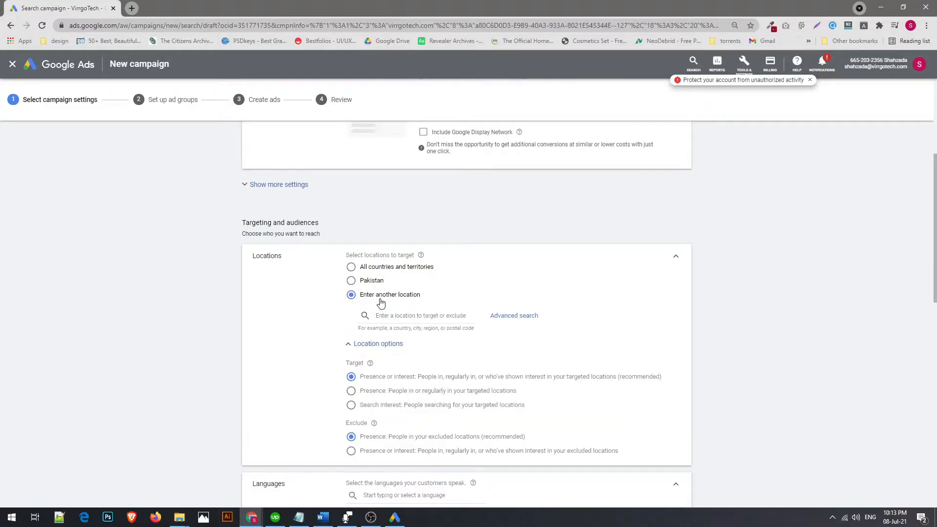
pyautogui.write('usa')
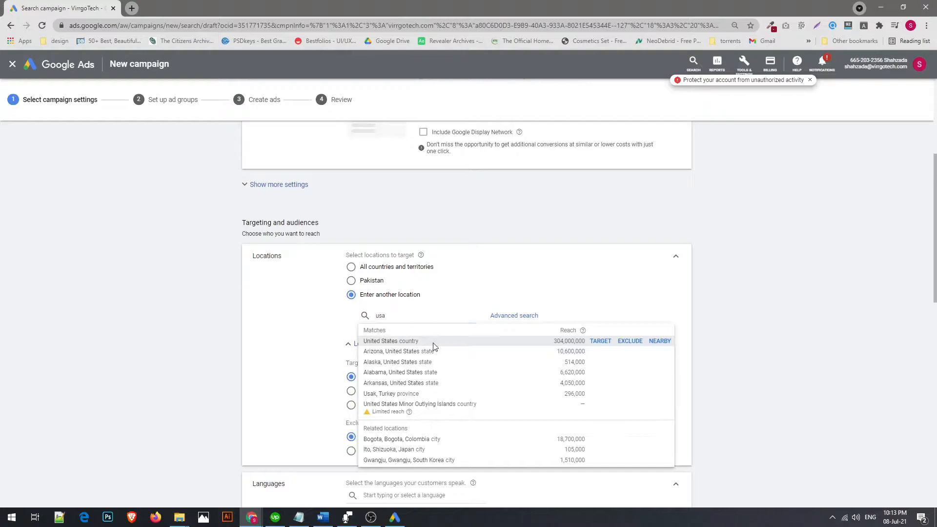
pyautogui.click(434, 344)
# Step: Restrict location targeting to presence, meaning people in or regularly in the targeted locations
pyautogui.scroll(-2, 292, 394)
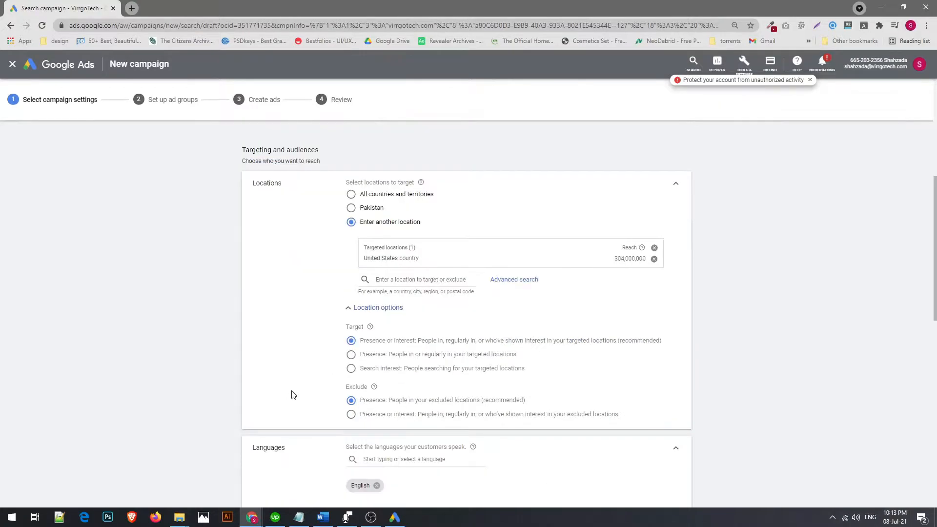
pyautogui.scroll(-2, 293, 394)
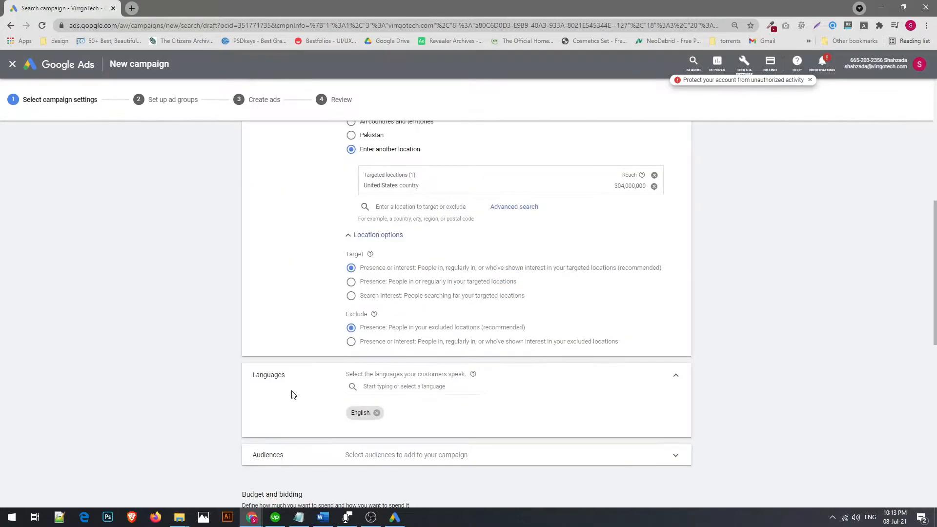
pyautogui.click(352, 286)
# Step: Examine the campaign's language choices, suggested audiences and audience targeting settings
pyautogui.scroll(-3, 349, 352)
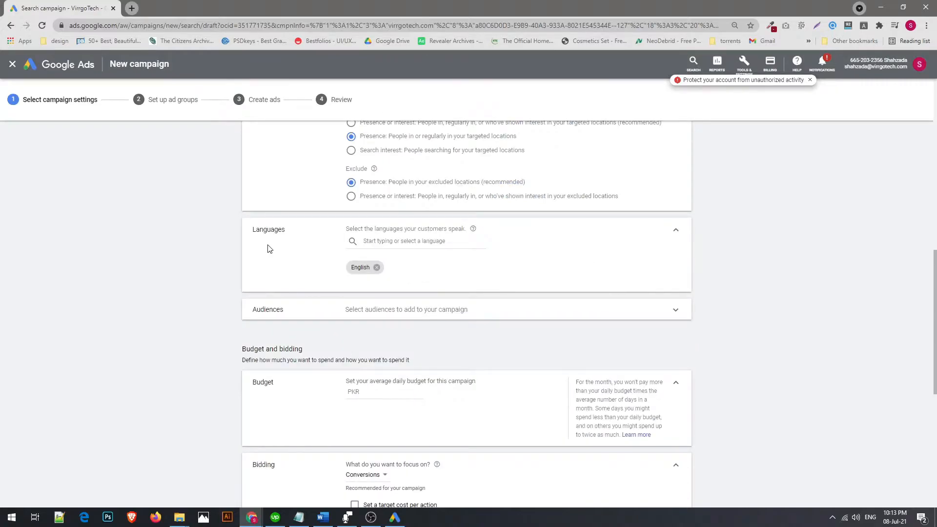
pyautogui.click(416, 241)
pyautogui.click(298, 280)
pyautogui.scroll(-3, 298, 368)
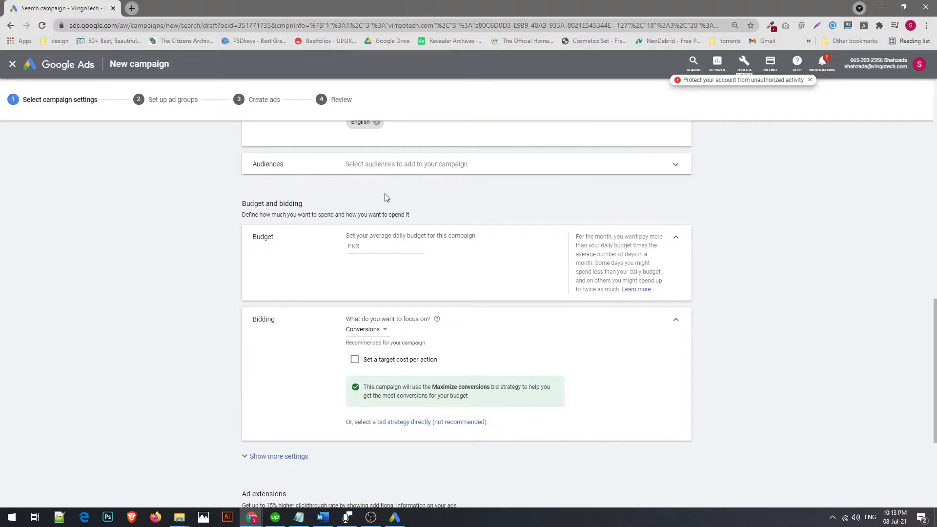
pyautogui.click(461, 164)
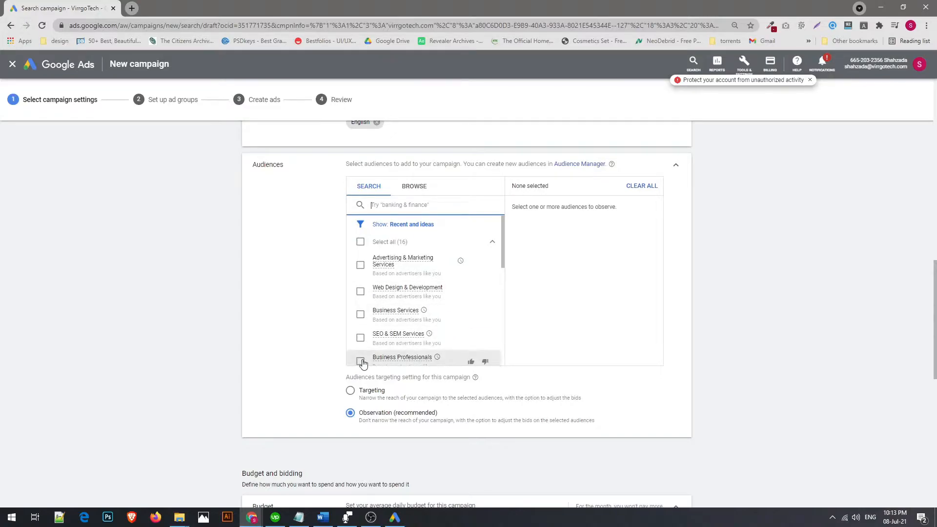
pyautogui.scroll(-3, 304, 359)
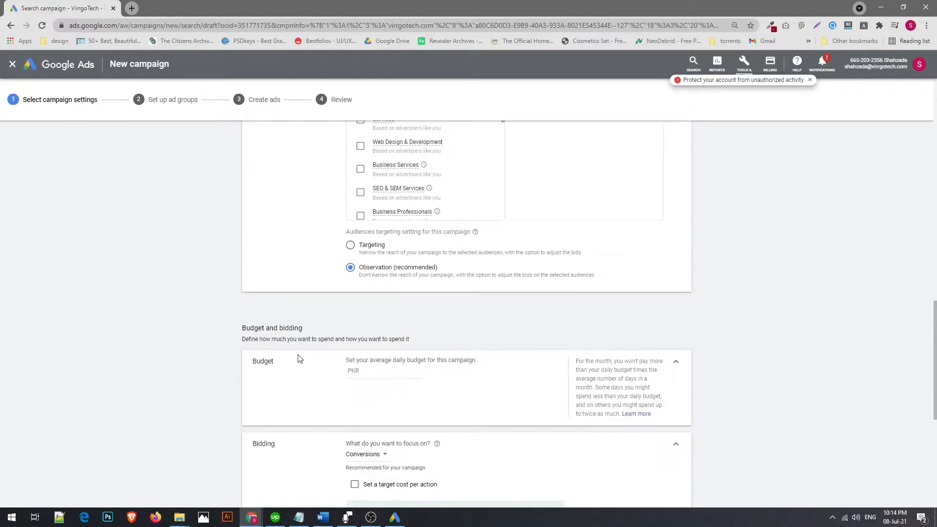
pyautogui.scroll(3, 325, 362)
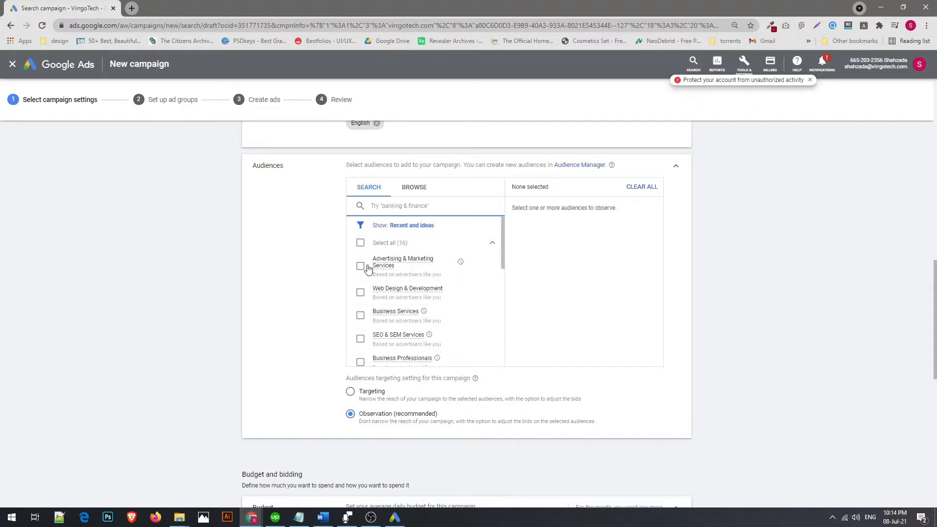
# Step: Set the campaign's average daily budget to PKR 5000
pyautogui.scroll(-6, 321, 351)
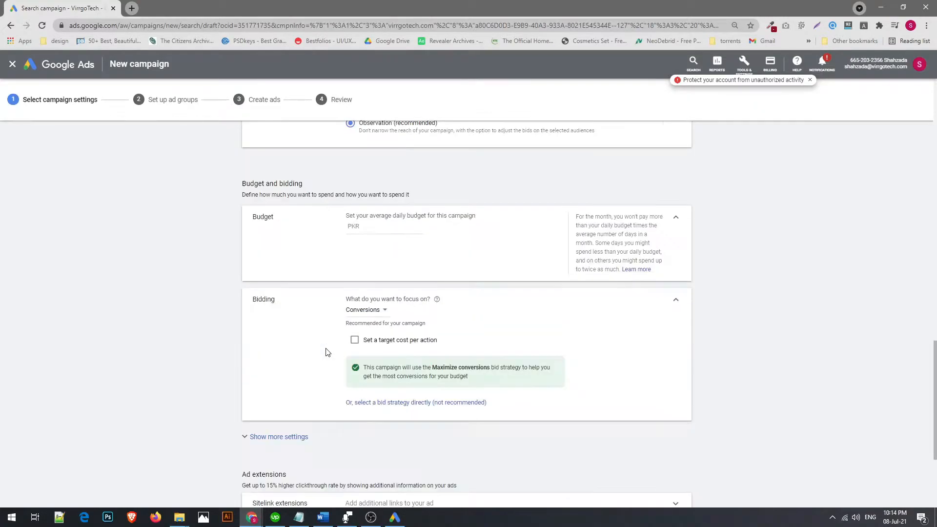
pyautogui.click(394, 228)
pyautogui.write('5000')
pyautogui.click(501, 250)
# Step: Keep Conversions as the bidding focus and switch to selecting a bid strategy directly
pyautogui.scroll(-3, 505, 256)
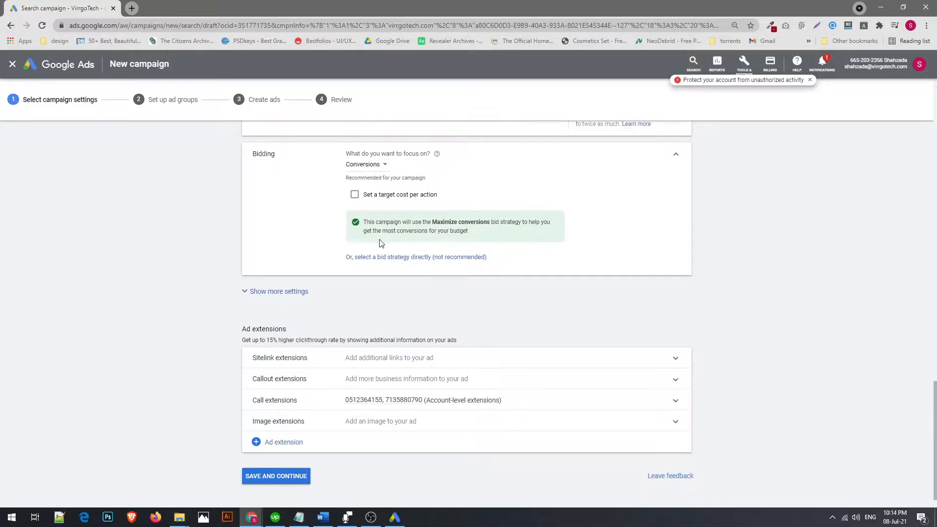
pyautogui.click(372, 165)
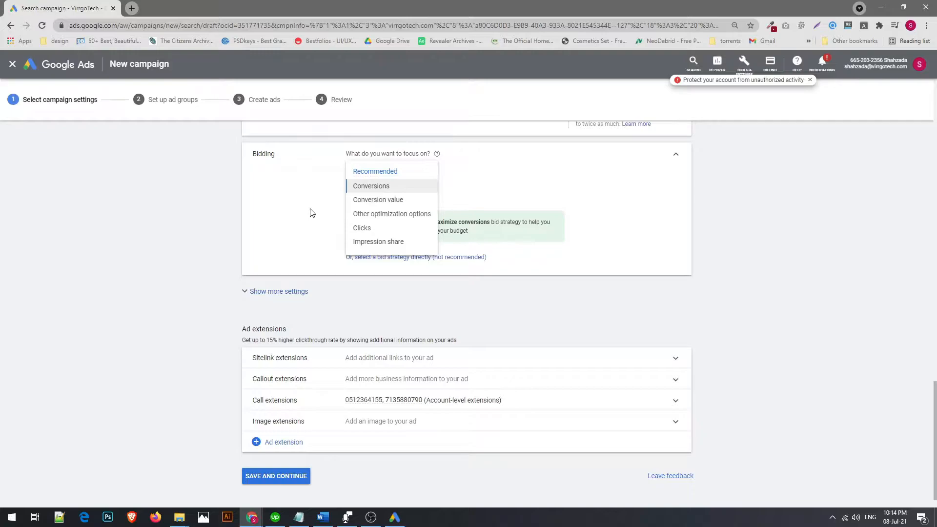
pyautogui.click(373, 187)
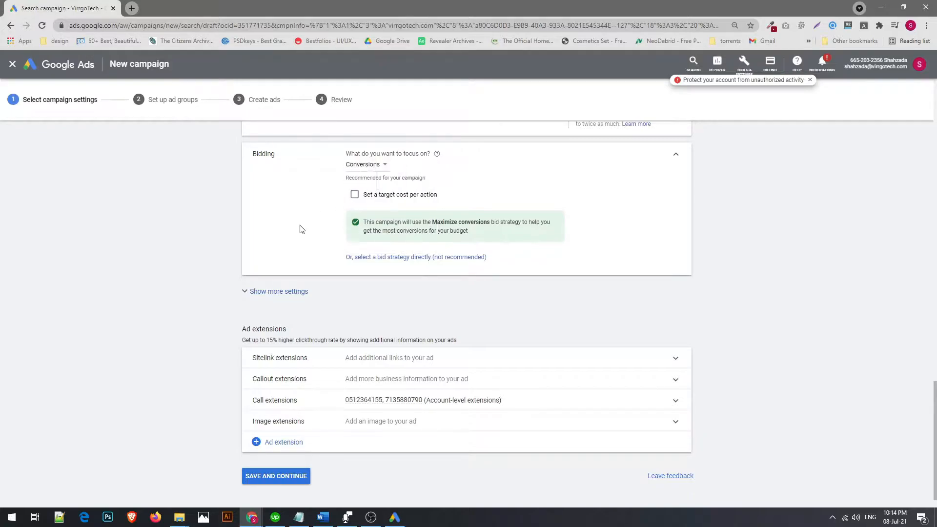
pyautogui.click(398, 257)
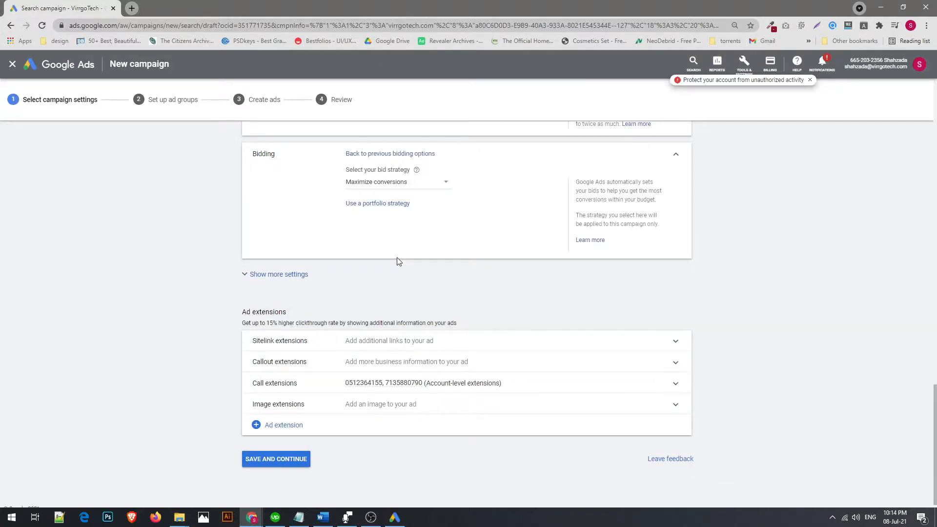
# Step: Examine the available automated and manual bid strategies
pyautogui.click(405, 185)
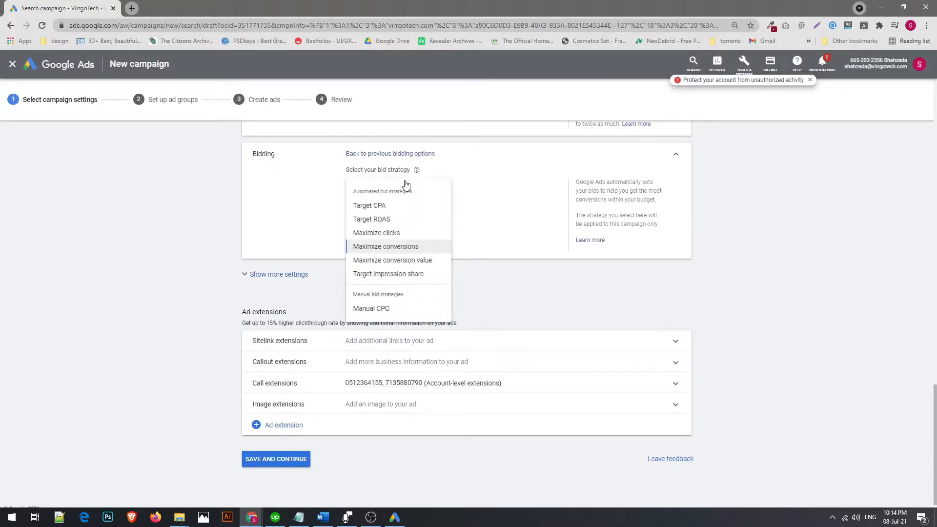
pyautogui.click(301, 235)
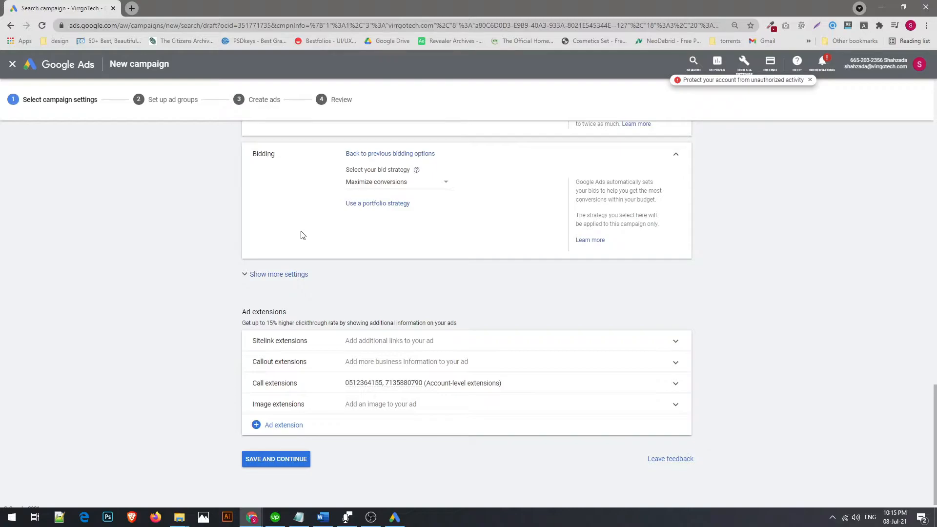
pyautogui.click(388, 182)
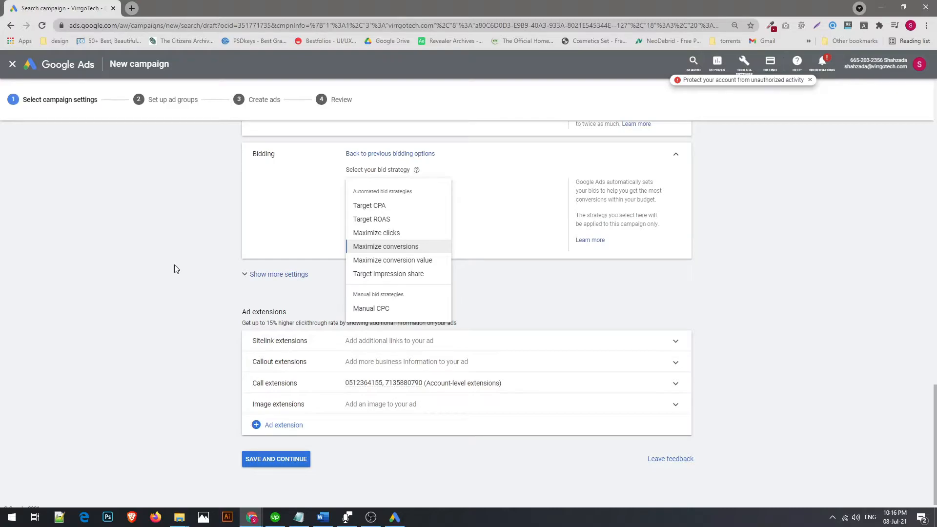
pyautogui.click(176, 268)
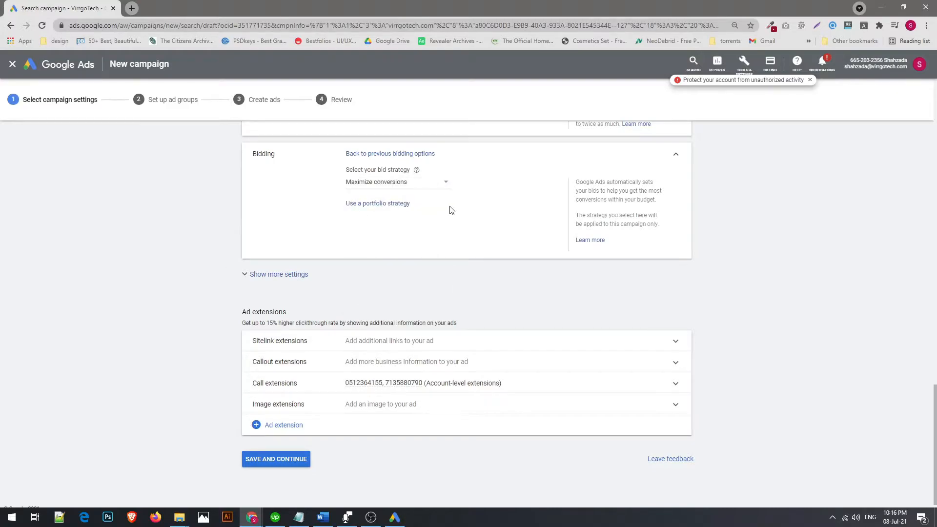
# Step: Choose the Target CPA bid strategy and set the target CPA to PKR 200
pyautogui.click(410, 184)
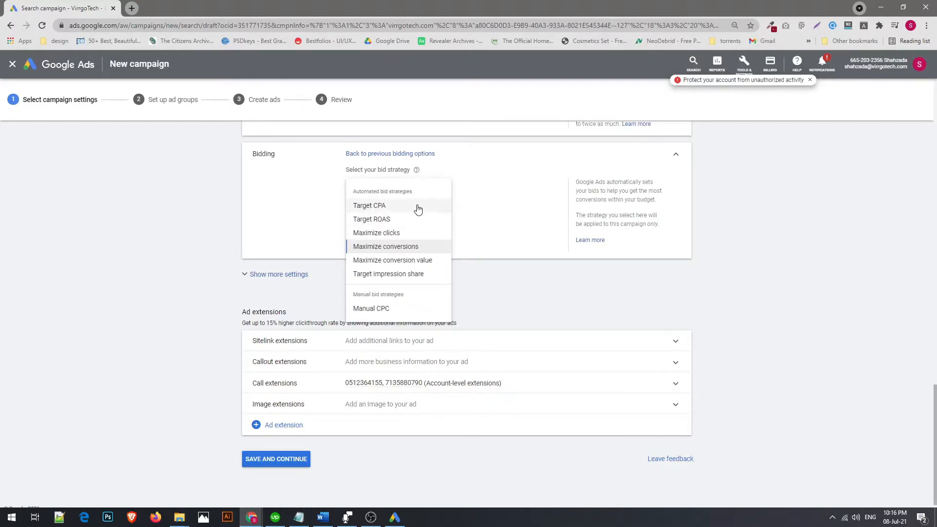
pyautogui.click(418, 206)
pyautogui.click(398, 217)
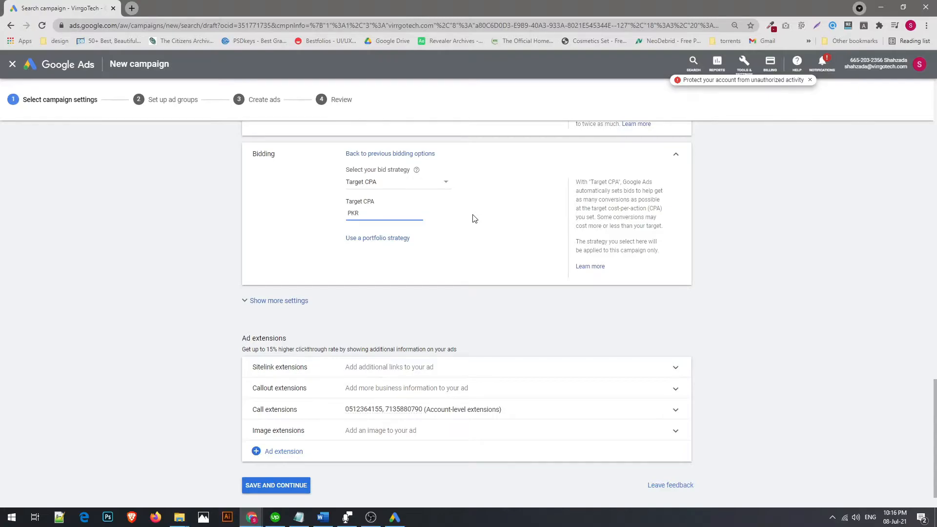
pyautogui.write('15')
pyautogui.hotkey('shift', 'Left')
pyautogui.write('200')
pyautogui.click(475, 242)
# Step: Show the additional settings below bidding and look over them and the ad extensions
pyautogui.scroll(-1, 278, 243)
pyautogui.click(253, 264)
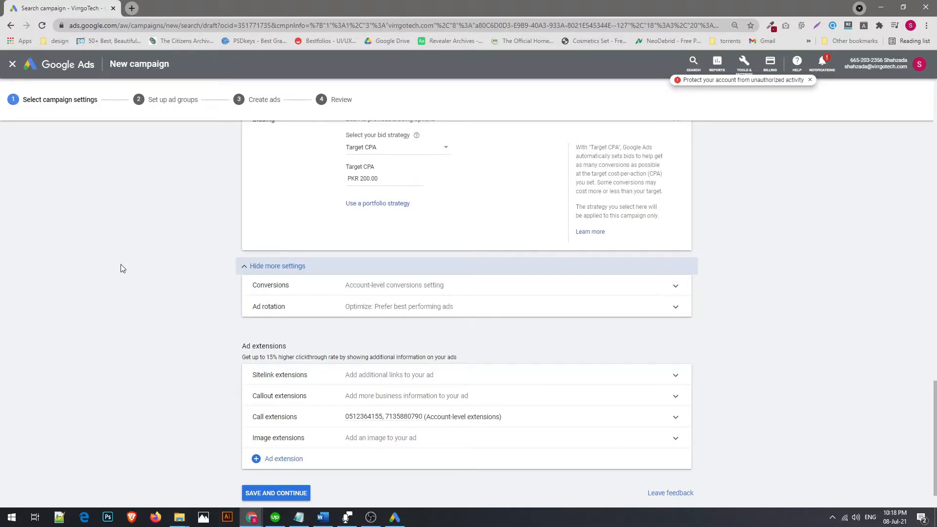
pyautogui.scroll(-1, 164, 272)
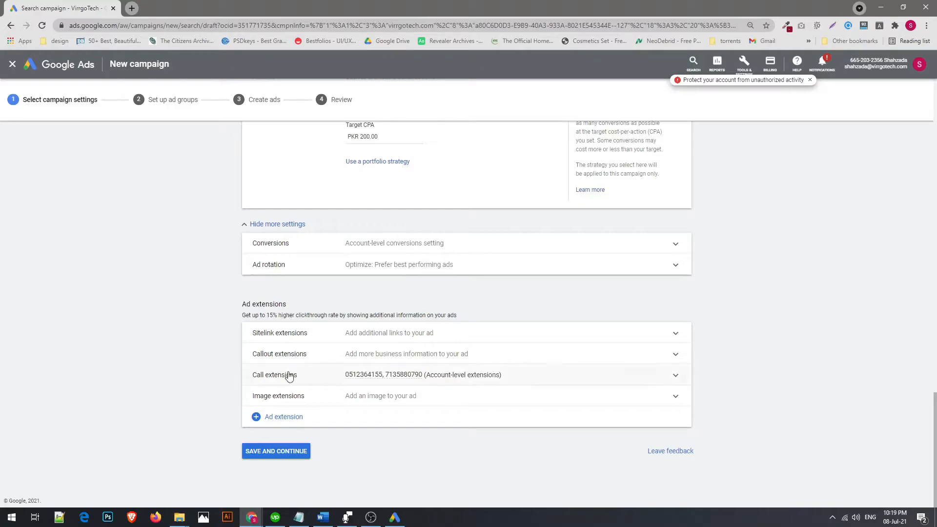
# Step: Save the campaign settings, continue to the ad group setup and rename the ad group as Ad-group-demo
pyautogui.click(284, 453)
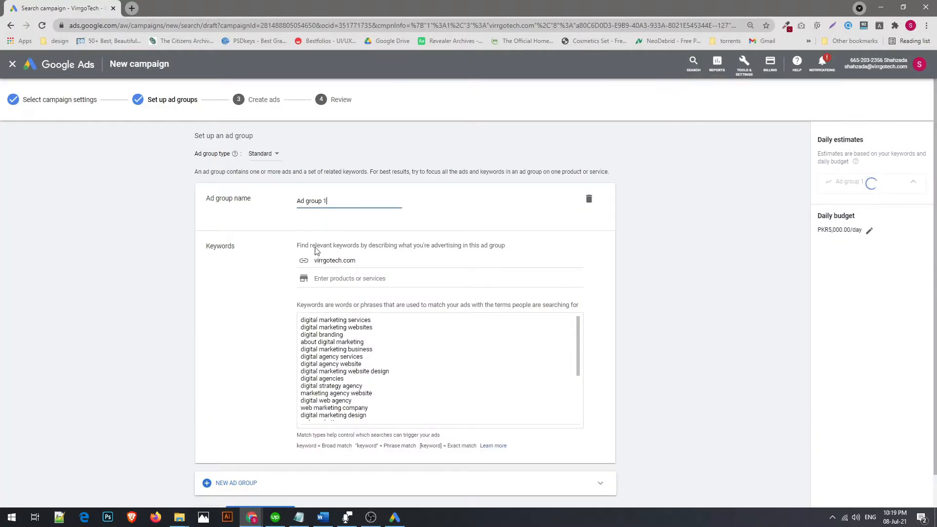
pyautogui.doubleClick(353, 203)
pyautogui.press('Home')
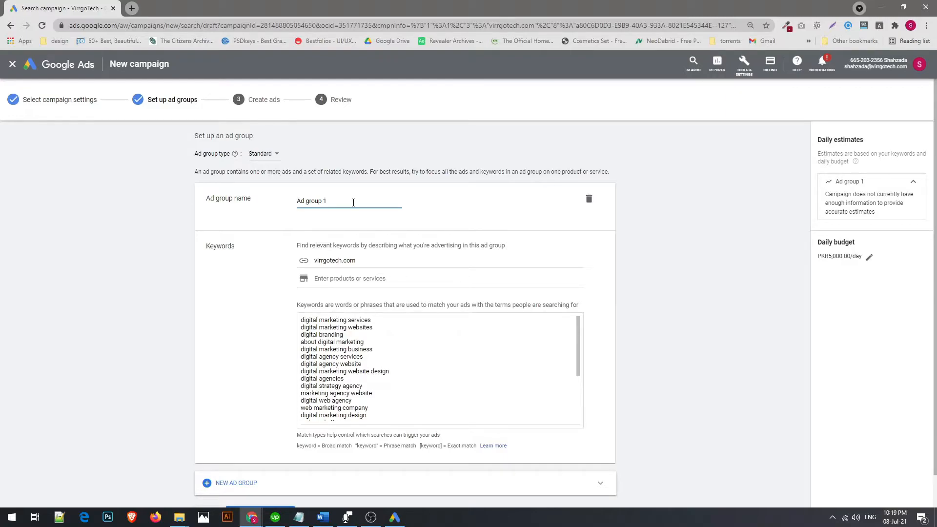
pyautogui.press('BackSpace')
pyautogui.write('_')
pyautogui.press('BackSpace')
pyautogui.write('-')
pyautogui.press('Delete')
pyautogui.write('demo')
# Step: Clear all the suggested keywords from the ad group's keyword list
pyautogui.click(415, 373)
pyautogui.scroll(-3, 413, 371)
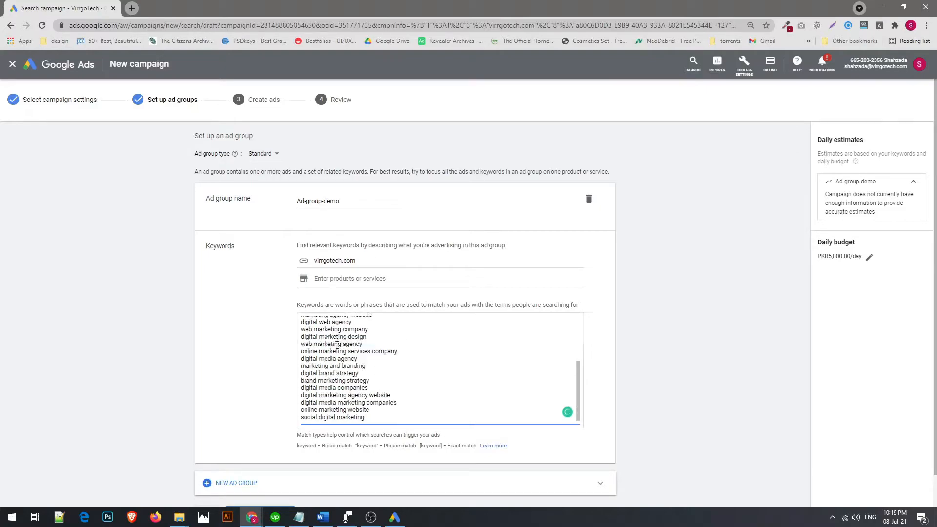
pyautogui.hotkey('ctrl', 'a')
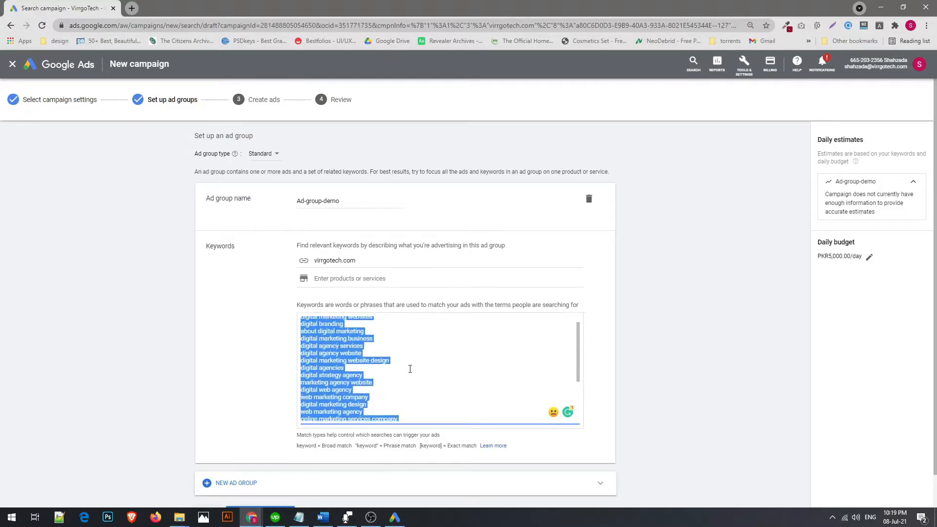
pyautogui.scroll(-1, 410, 368)
pyautogui.press('BackSpace')
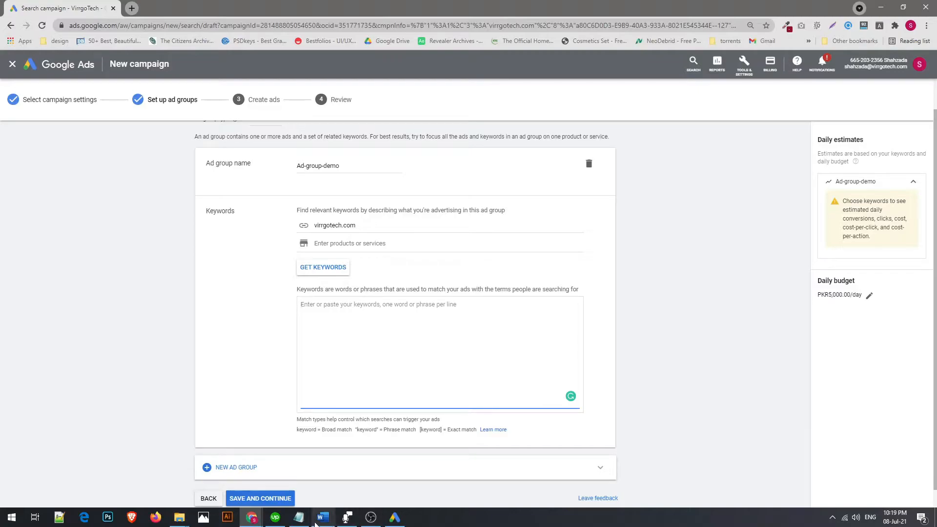
# Step: Copy the eight keywords from the untitled Notepad note and paste them into the ad group's keyword list in Google Ads
pyautogui.click(299, 517)
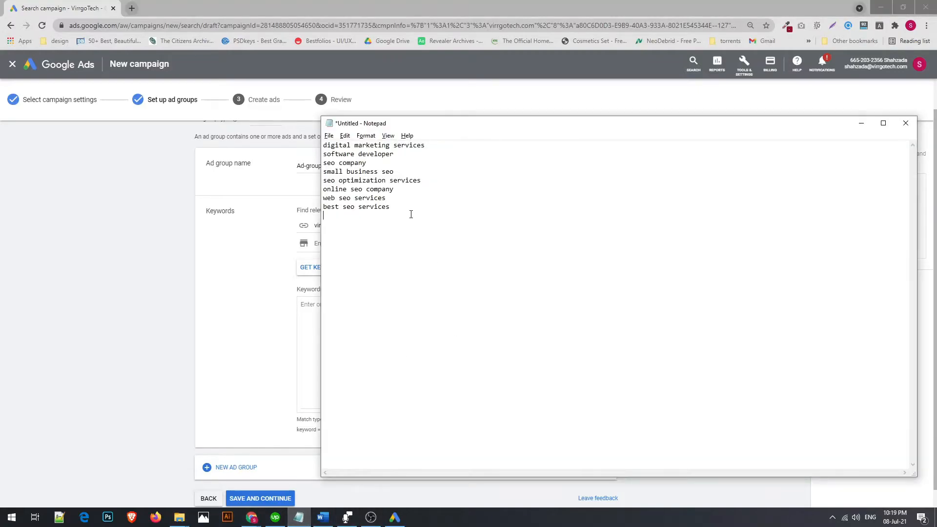
pyautogui.moveTo(413, 216); pyautogui.dragTo(293, 108)
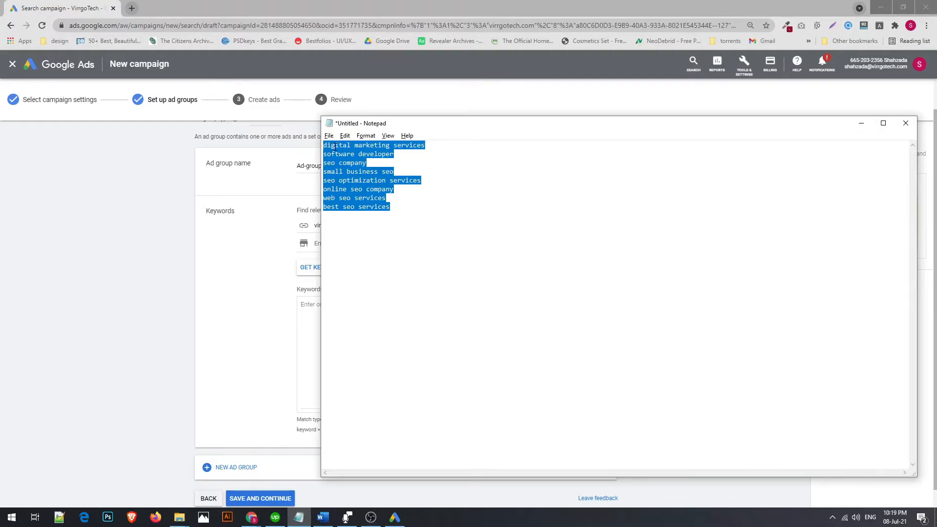
pyautogui.hotkey('alt', 'Tab')
pyautogui.press('BackSpace')
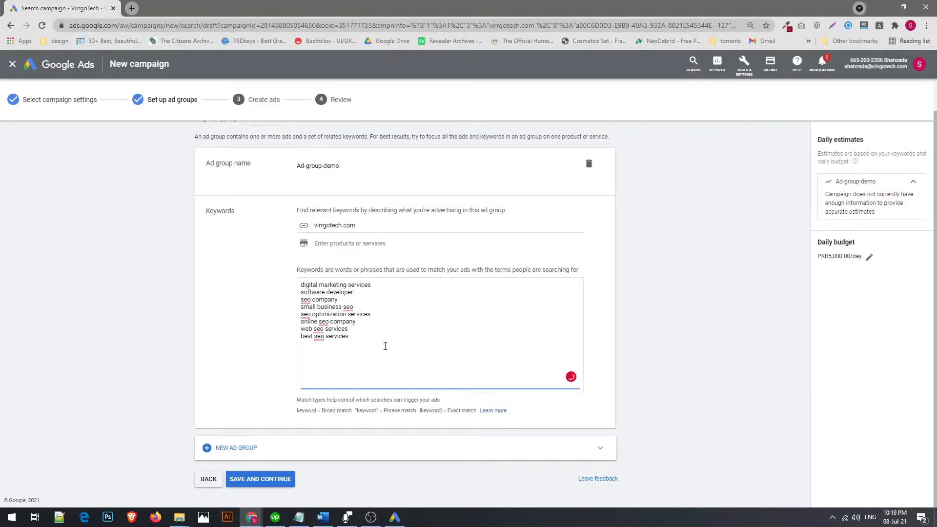
# Step: Try phrase match on the keyword digital marketing services by enclosing it in double quotation marks
pyautogui.click(356, 292)
pyautogui.press('Home')
pyautogui.click(379, 313)
pyautogui.click(389, 338)
pyautogui.press('BackSpace')
pyautogui.write('"')
pyautogui.press('End')
pyautogui.write('"')
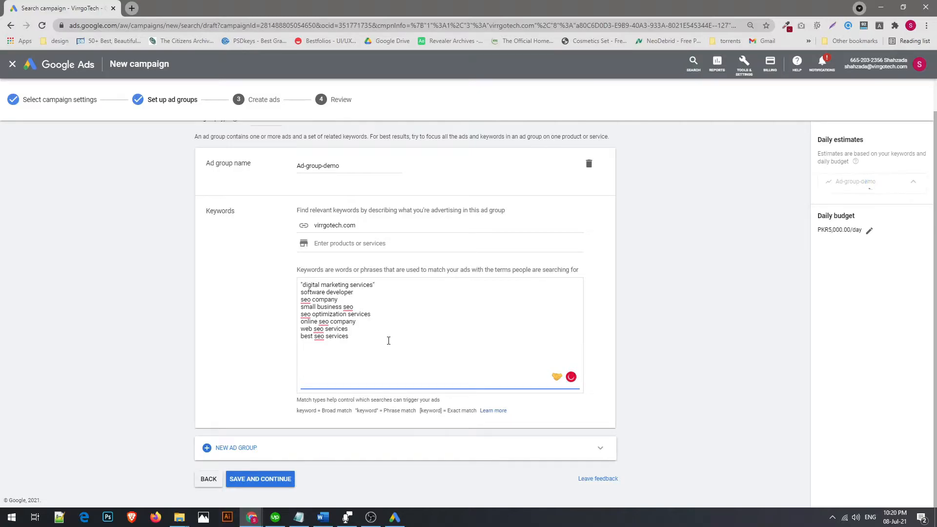
# Step: Try exact match on software developer with square brackets and compare it with the broad and phrase match keywords
pyautogui.press('Down')
pyautogui.write(']')
pyautogui.press('Home')
pyautogui.write('[')
pyautogui.moveTo(388, 341); pyautogui.dragTo(299, 299)
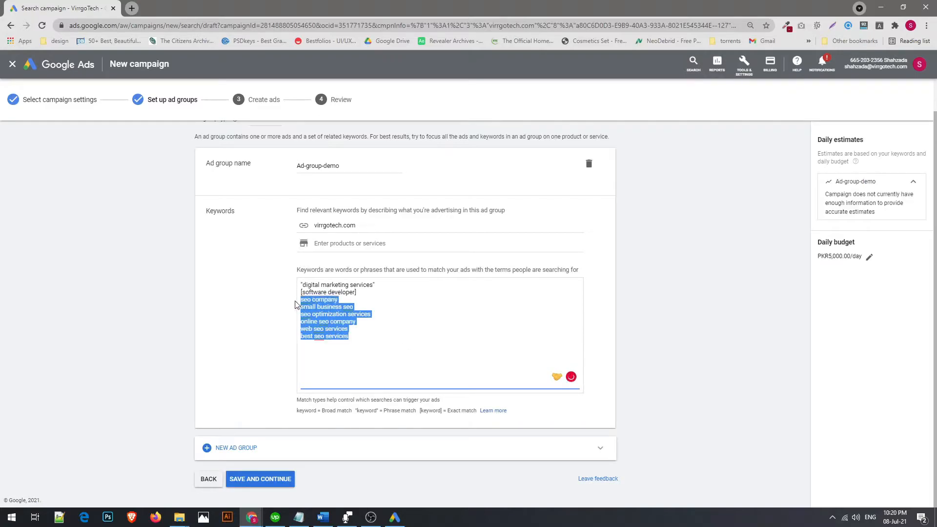
pyautogui.click(364, 338)
pyautogui.moveTo(361, 293); pyautogui.dragTo(300, 292)
pyautogui.moveTo(375, 285); pyautogui.dragTo(300, 284)
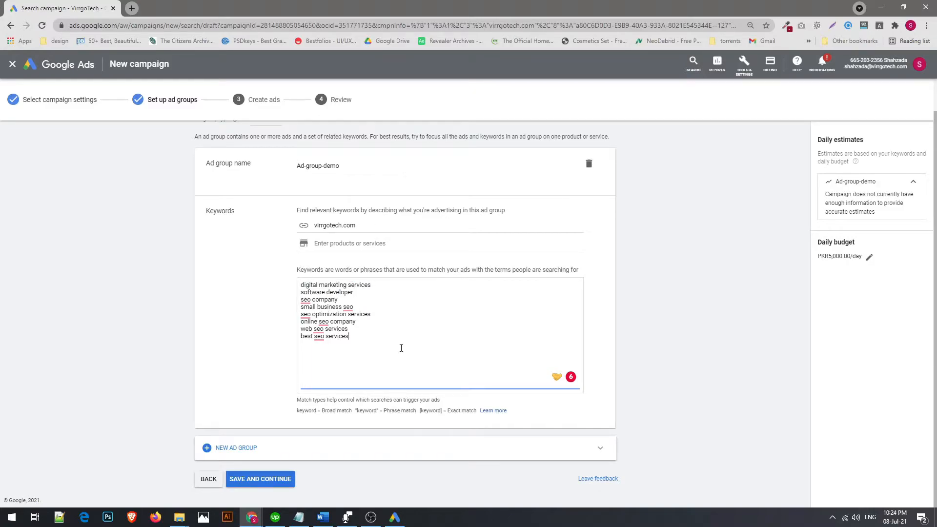
# Step: Save the ad group, continue to ad creation and set the first display path field to seo
pyautogui.click(272, 479)
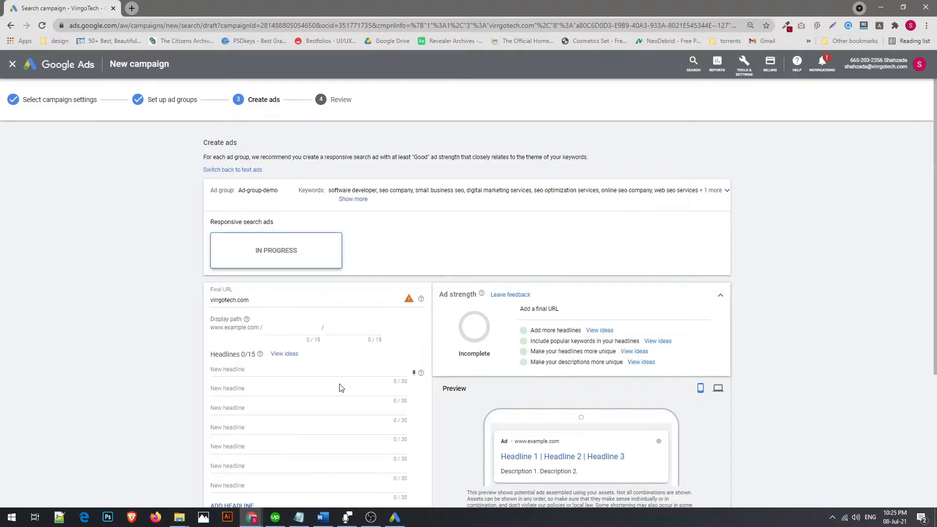
pyautogui.scroll(-2, 364, 365)
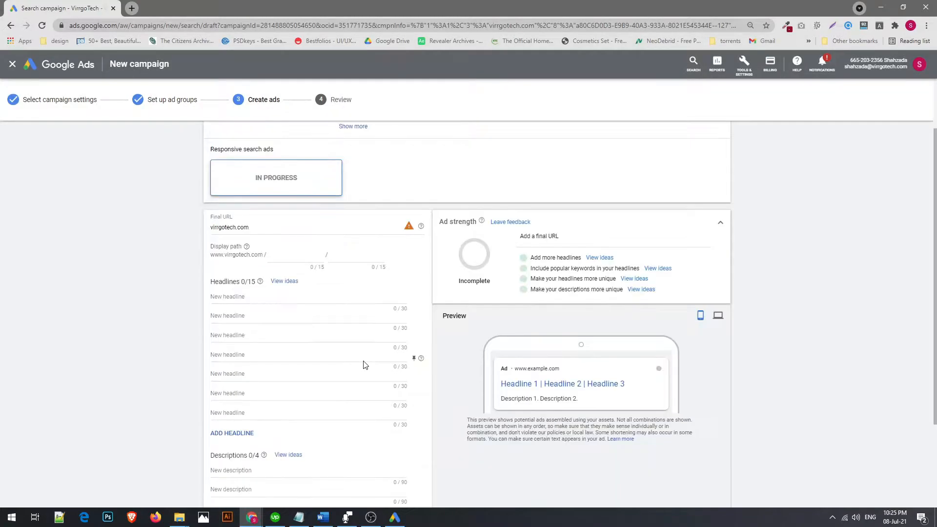
pyautogui.scroll(2, 364, 365)
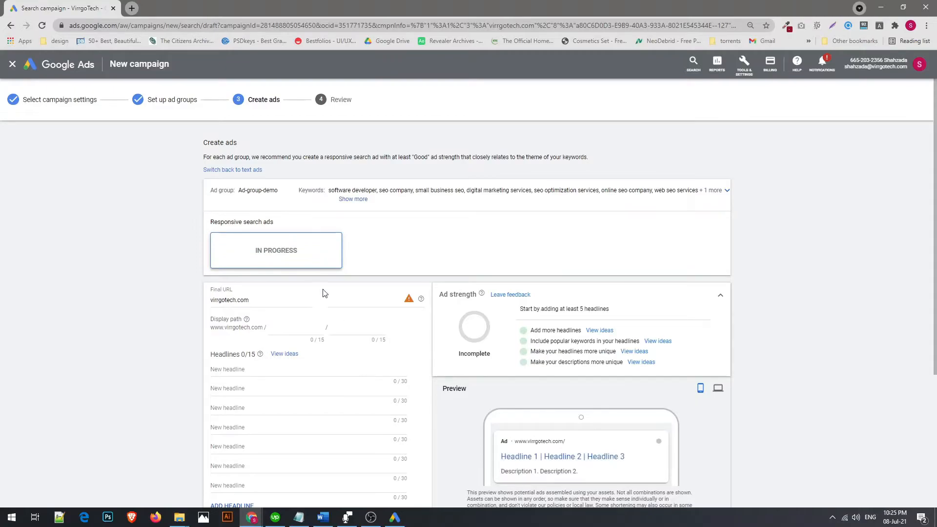
pyautogui.click(292, 327)
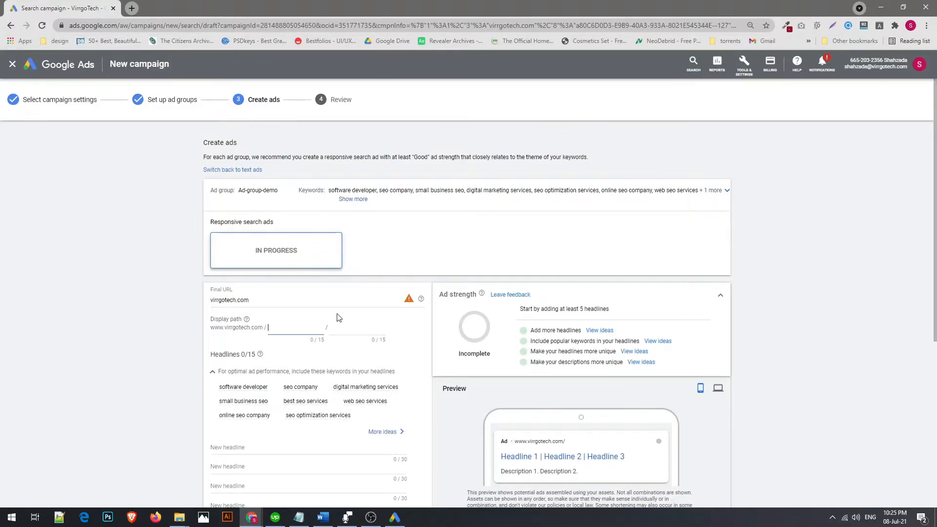
pyautogui.write('seo')
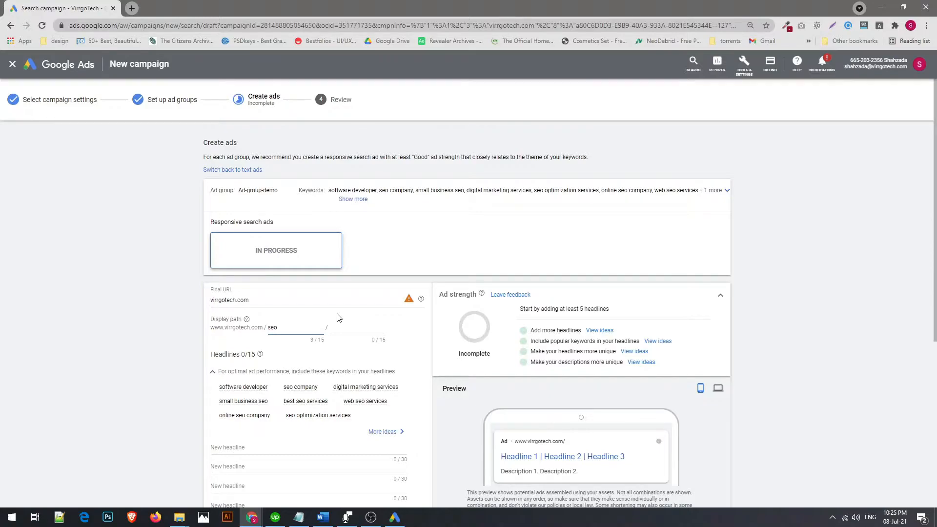
# Step: Try serviecs in the second display path field and remove it again
pyautogui.scroll(-2, 356, 334)
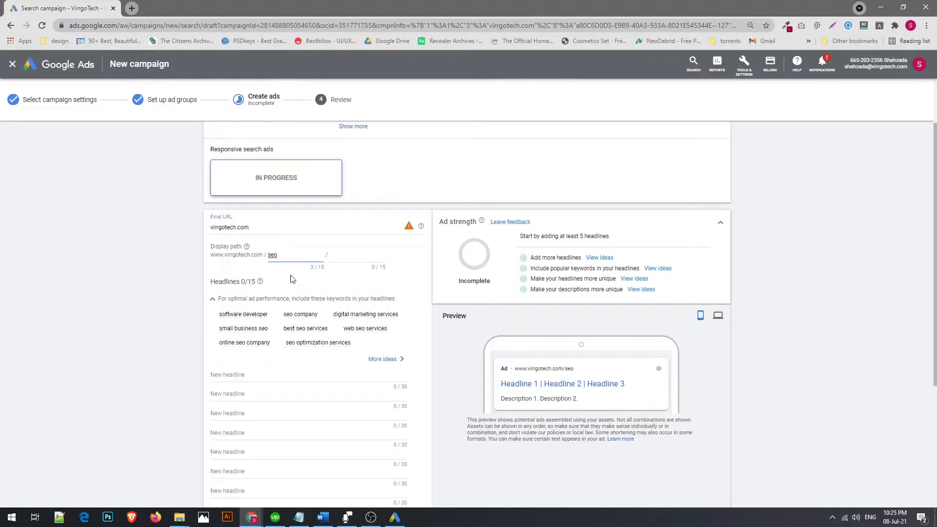
pyautogui.click(287, 251)
pyautogui.click(281, 255)
pyautogui.click(356, 258)
pyautogui.write('serviecs')
pyautogui.doubleClick(368, 258)
pyautogui.press('BackSpace')
# Step: Clear the first display path field and enter seo again
pyautogui.click(302, 256)
pyautogui.doubleClick(290, 256)
pyautogui.press('BackSpace')
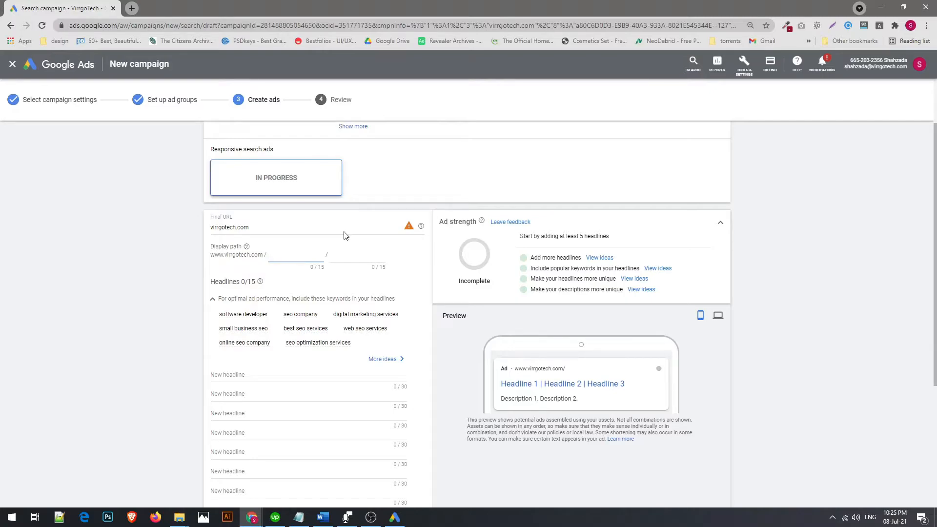
pyautogui.write('seo')
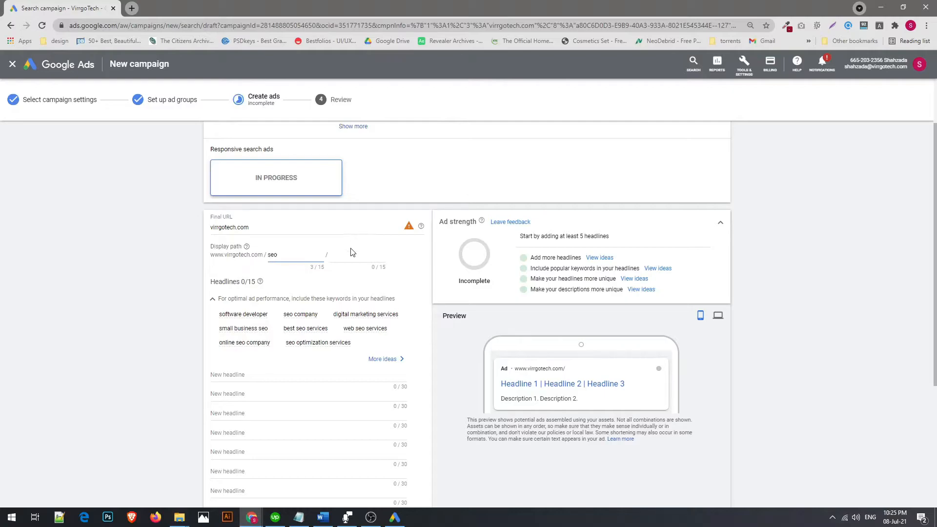
# Step: Enter the suggested keywords software developer and seo company as the first two headlines
pyautogui.scroll(-2, 350, 251)
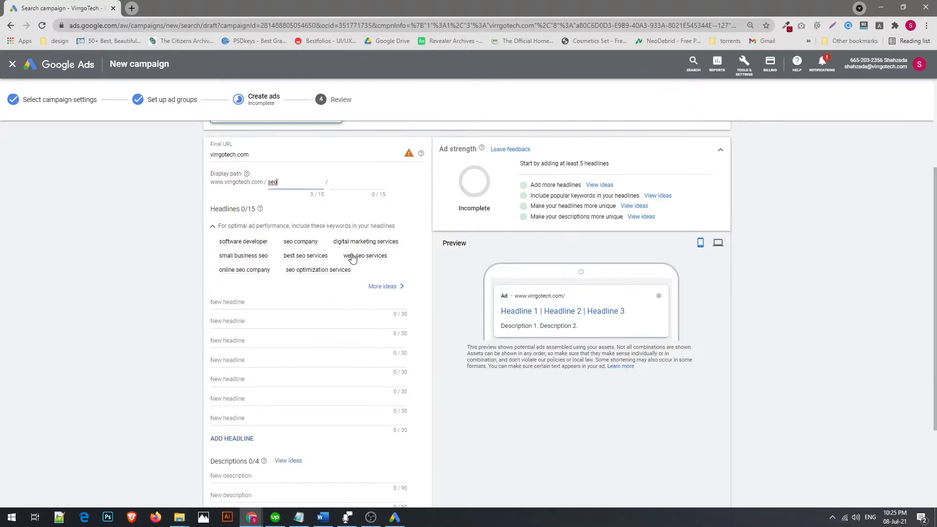
pyautogui.click(242, 246)
pyautogui.tripleClick(215, 242)
pyautogui.hotkey('ctrl', 'c')
pyautogui.click(250, 303)
pyautogui.hotkey('ctrl', 'v')
pyautogui.moveTo(318, 242); pyautogui.dragTo(308, 244)
pyautogui.click(243, 321)
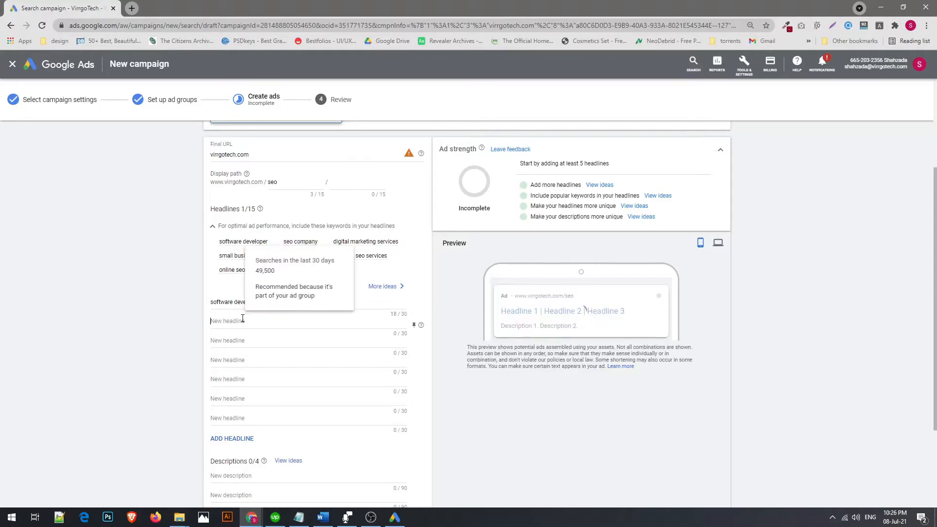
pyautogui.write('seo company')
# Step: Enter digital marketing services as the third headline and web seo servieces as the fourth
pyautogui.click(289, 347)
pyautogui.write('di')
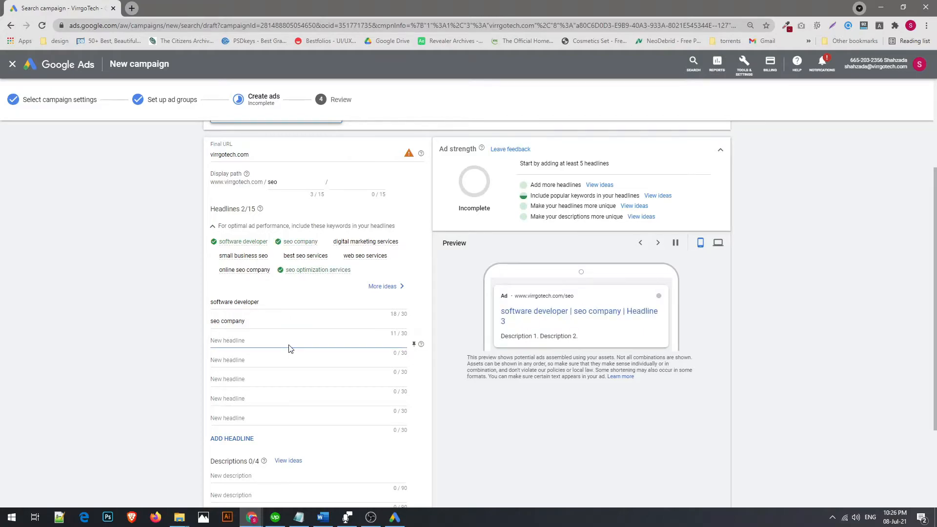
pyautogui.write('gital marketing')
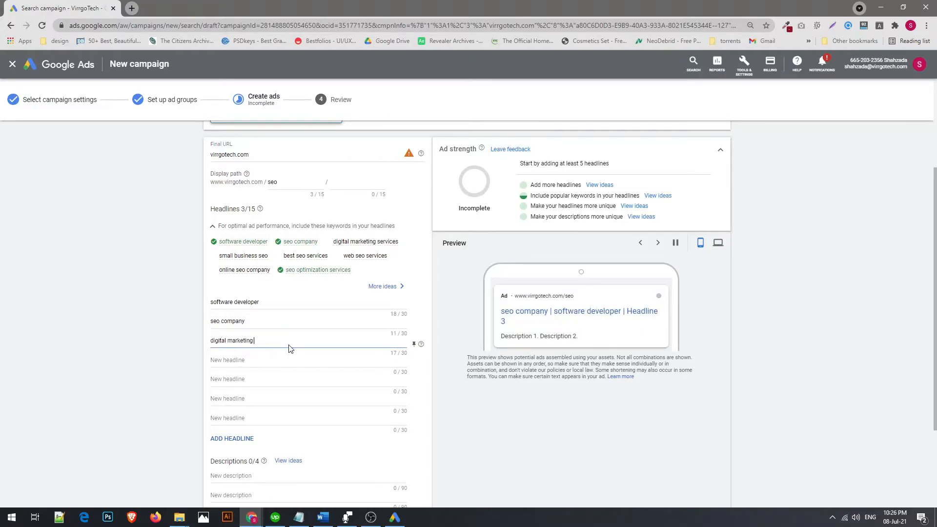
pyautogui.write(' services')
pyautogui.click(290, 347)
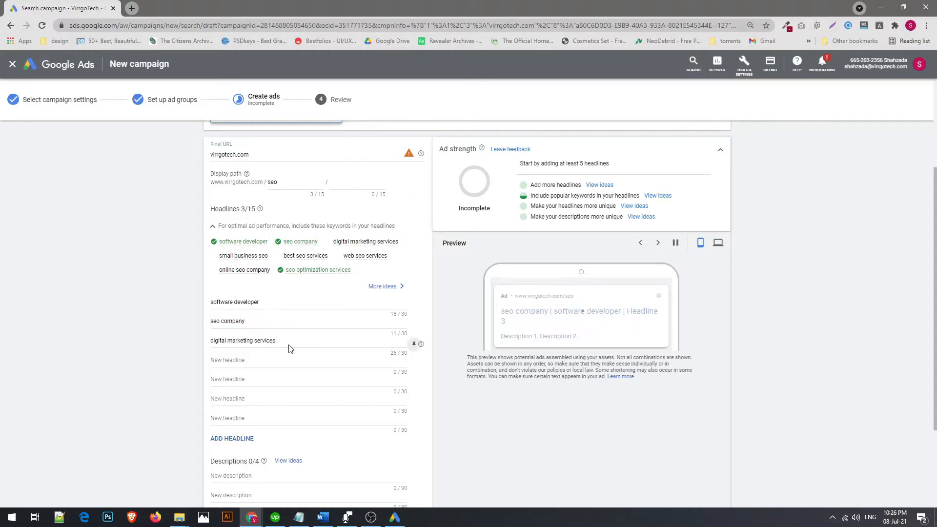
pyautogui.click(282, 365)
pyautogui.write('web s')
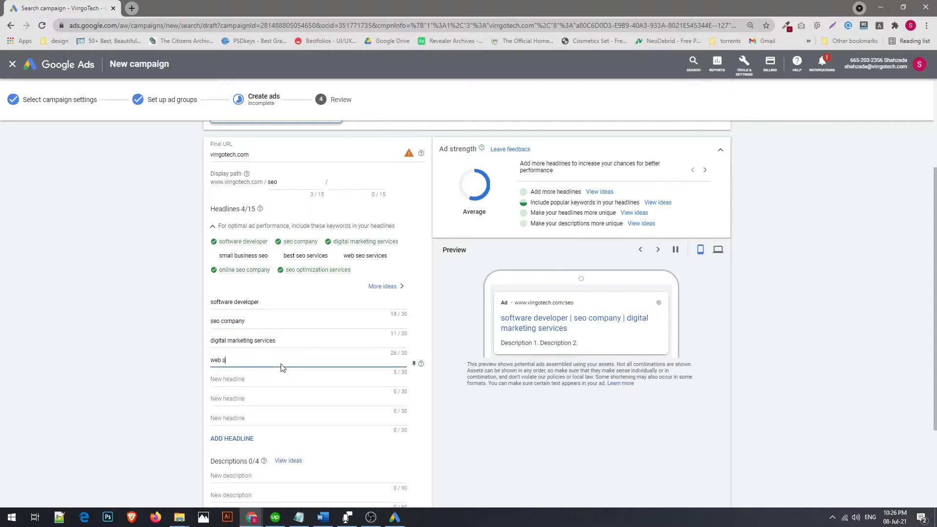
pyautogui.write('eo serviecs')
pyautogui.write('servieces')
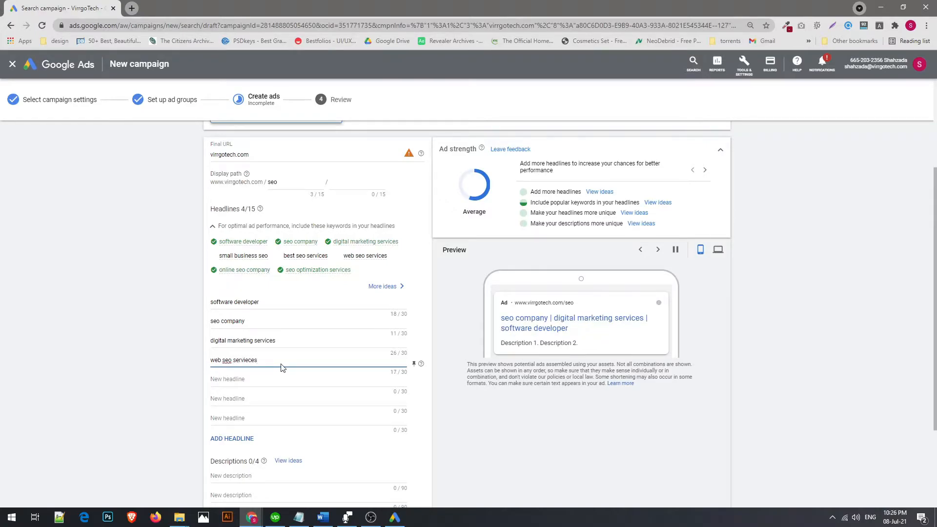
# Step: Capitalize both words of the first headline so it reads Software Developer
pyautogui.click(274, 320)
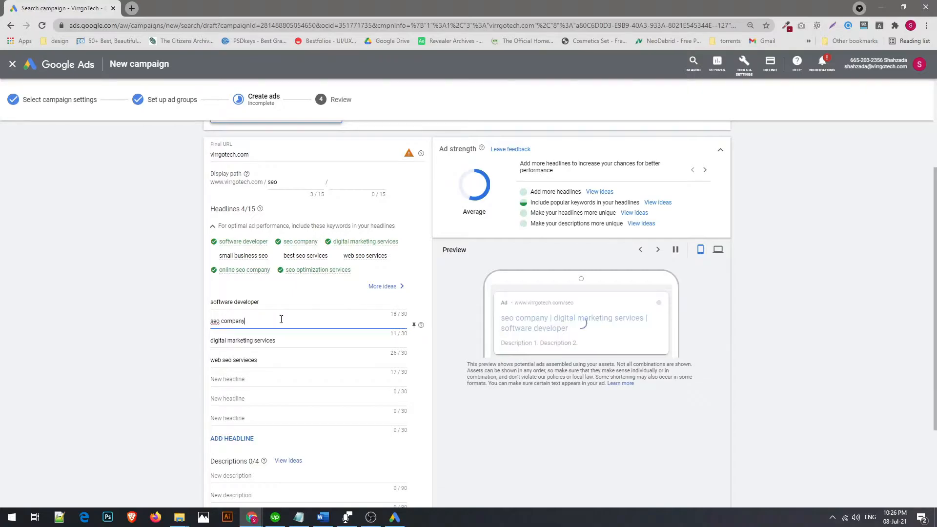
pyautogui.click(284, 303)
pyautogui.press('Home')
pyautogui.hotkey('shift', 'Right')
pyautogui.write('W')
pyautogui.press('BackSpace')
pyautogui.write('S')
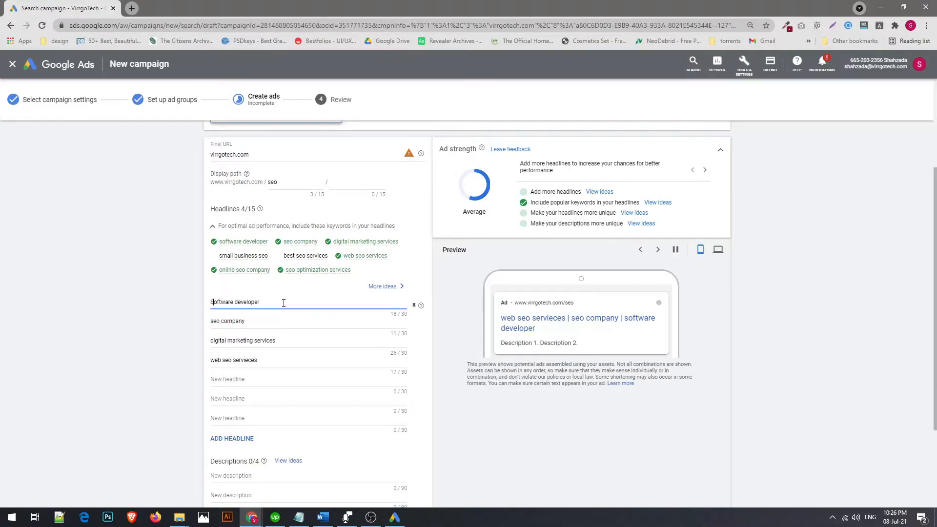
pyautogui.hotkey('shift', 'Right')
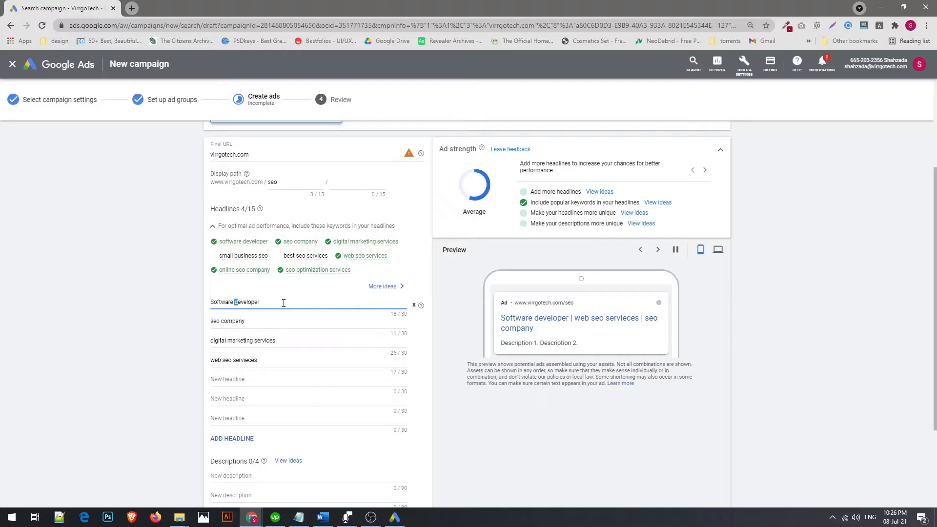
pyautogui.write('D')
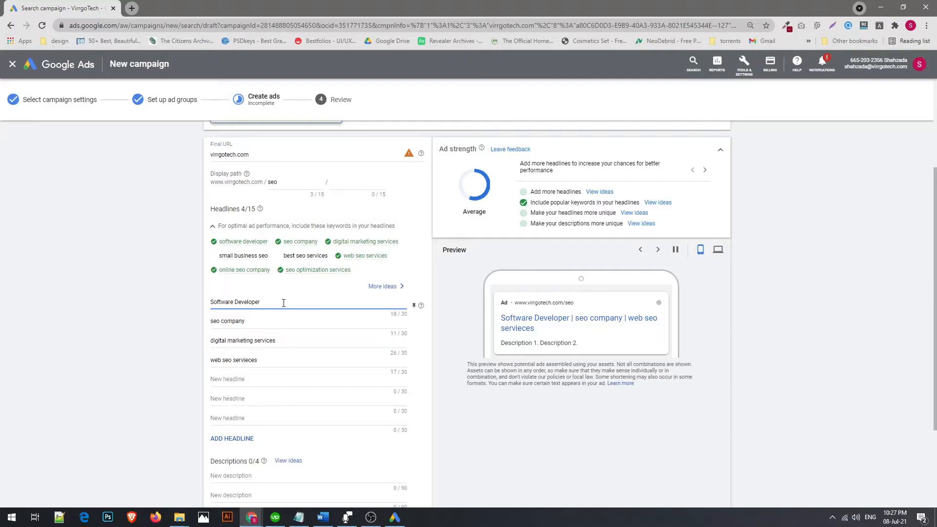
# Step: Change the capitalization of the second headline to SEO Company
pyautogui.click(263, 321)
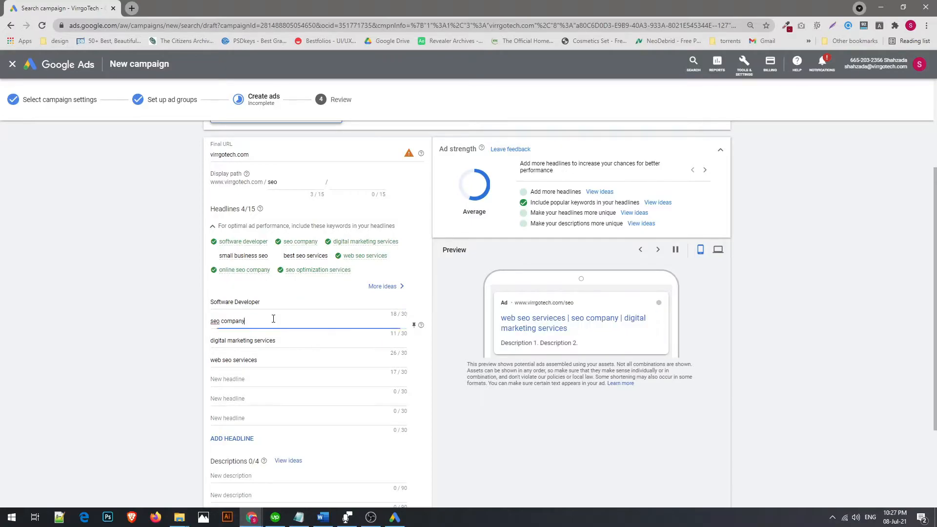
pyautogui.hotkey('ctrl', 'shift', 'Right')
pyautogui.write('SEO C')
pyautogui.press('End')
# Step: Capitalize each word of the third headline so it reads Digital Marketing Services
pyautogui.click(283, 341)
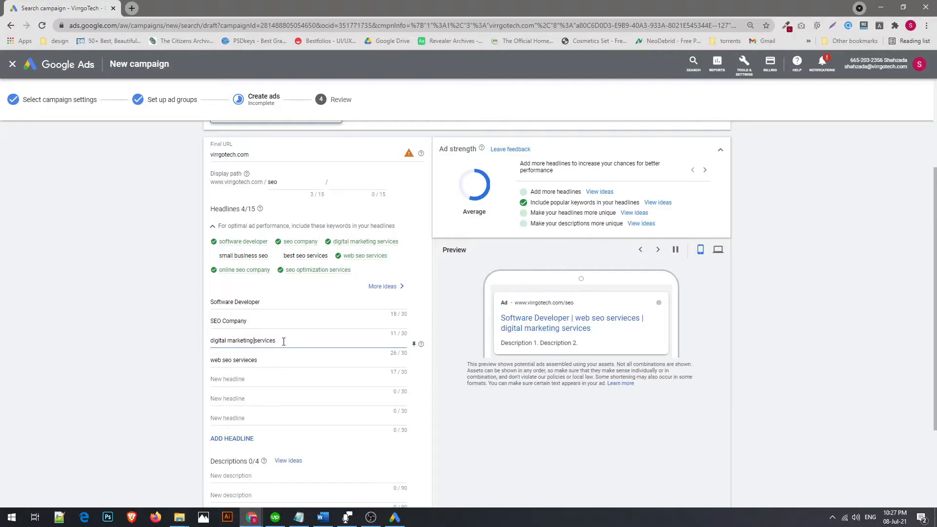
pyautogui.press('Home')
pyautogui.hotkey('shift', 'Right')
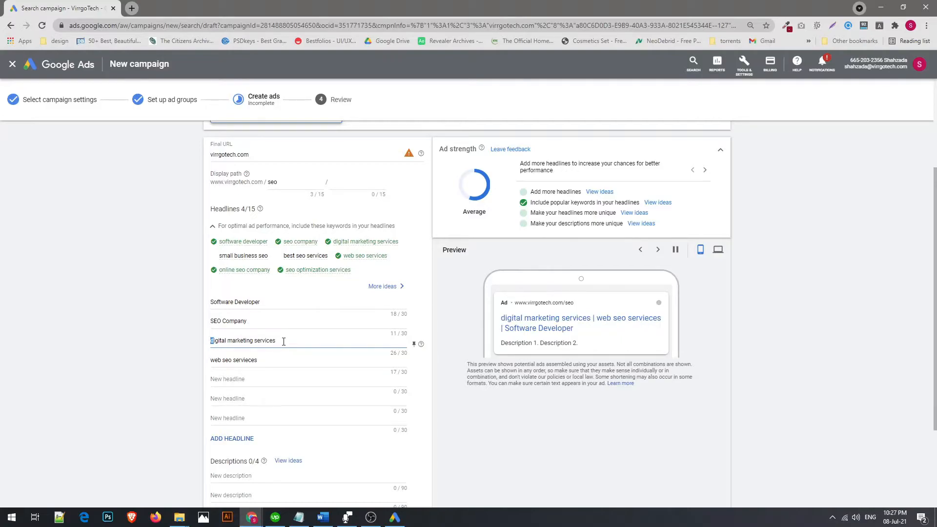
pyautogui.write('D')
pyautogui.hotkey('ctrl', 'Right')
pyautogui.hotkey('shift', 'Right')
pyautogui.write('M')
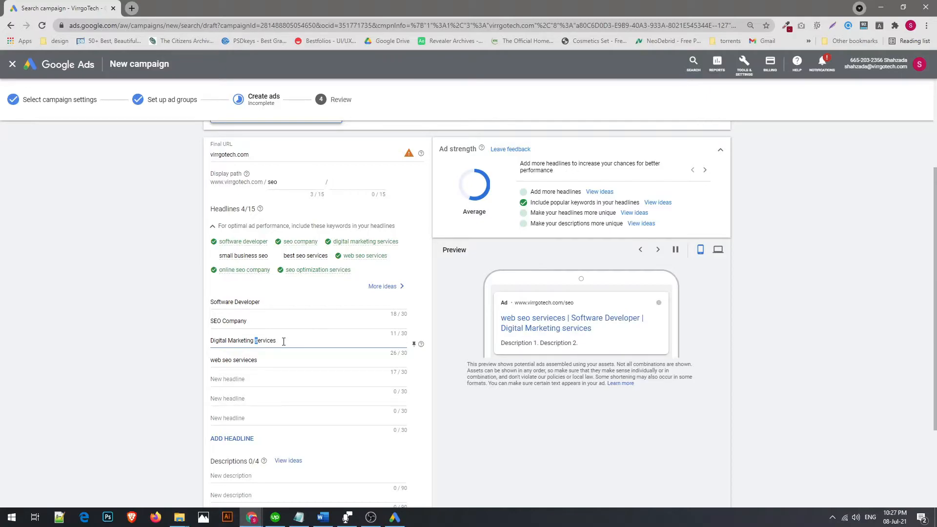
pyautogui.write('S')
# Step: Change the capitalization of the fourth headline to Web SEO Servieces
pyautogui.click(274, 360)
pyautogui.press('Home')
pyautogui.hotkey('shift', 'Right')
pyautogui.write('W')
pyautogui.press('Right')
pyautogui.press('Right')
pyautogui.press('Right')
pyautogui.hotkey('shift', 'Right')
pyautogui.hotkey('shift', 'Right')
pyautogui.hotkey('shift', 'Right')
pyautogui.write('SEO')
pyautogui.press('Right')
pyautogui.hotkey('shift', 'Right')
pyautogui.write('S')
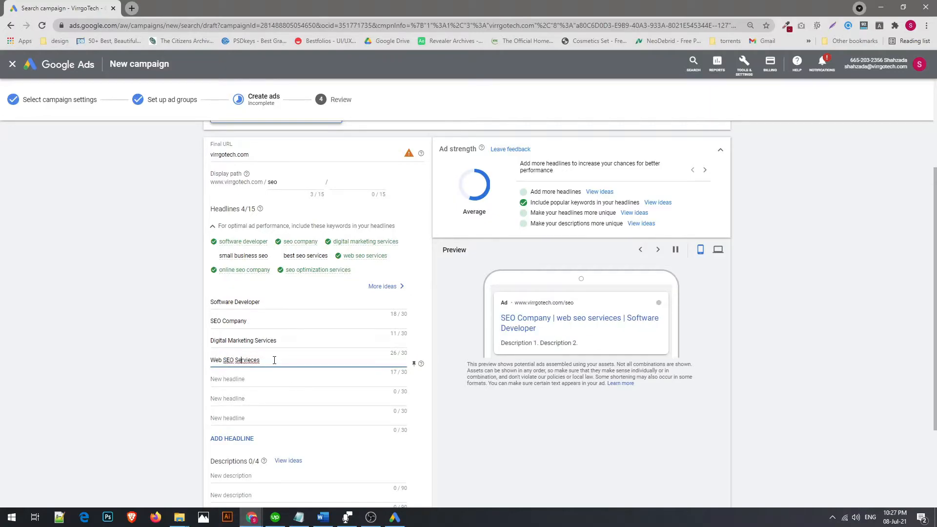
# Step: Write the first description as "We are the best SEO company with a 360-degree approach to search engine optimzation"
pyautogui.scroll(-2, 274, 360)
pyautogui.click(259, 402)
pyautogui.write('We are the best SEO company with a 360-degree approach to search engine optimzation')
# Step: Write the second description as "With our content-centric approach, we are going to help ranking your site at the top"
pyautogui.click(276, 422)
pyautogui.write('With our content-centric approach, we are going to help ranking your site at the top in less')
pyautogui.press('BackSpace')
pyautogui.press('BackSpace')
pyautogui.press('BackSpace')
pyautogui.press('BackSpace')
pyautogui.press('BackSpace')
pyautogui.press('BackSpace')
pyautogui.press('BackSpace')
pyautogui.press('BackSpace')
# Step: Review the ad URL options, including the tracking template, without filling them in
pyautogui.click(277, 462)
pyautogui.scroll(-3, 285, 435)
pyautogui.click(234, 341)
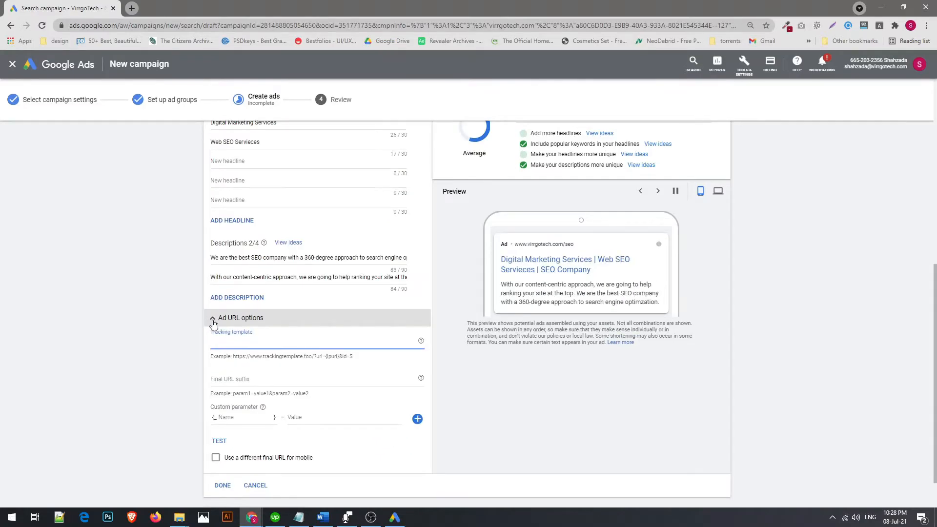
pyautogui.click(213, 319)
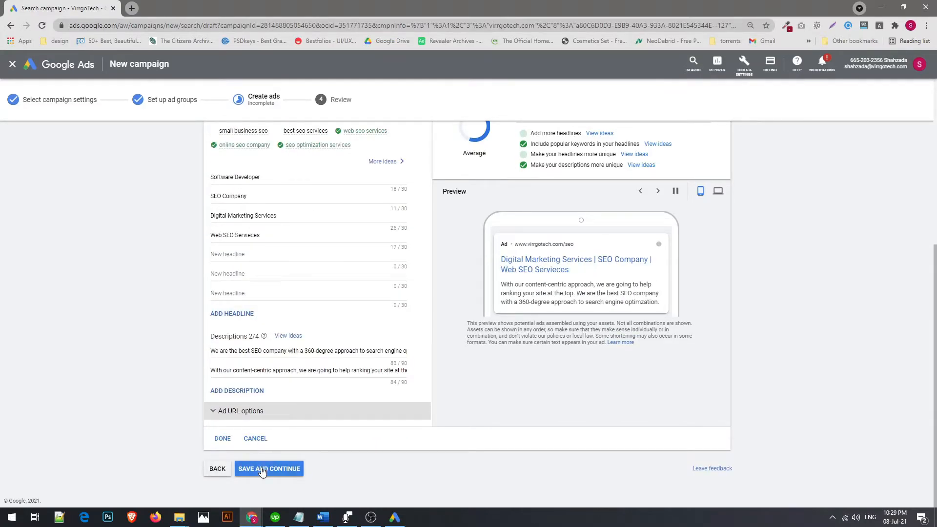
# Step: Finish the responsive search ad, save it, and publish the campaign
pyautogui.click(220, 439)
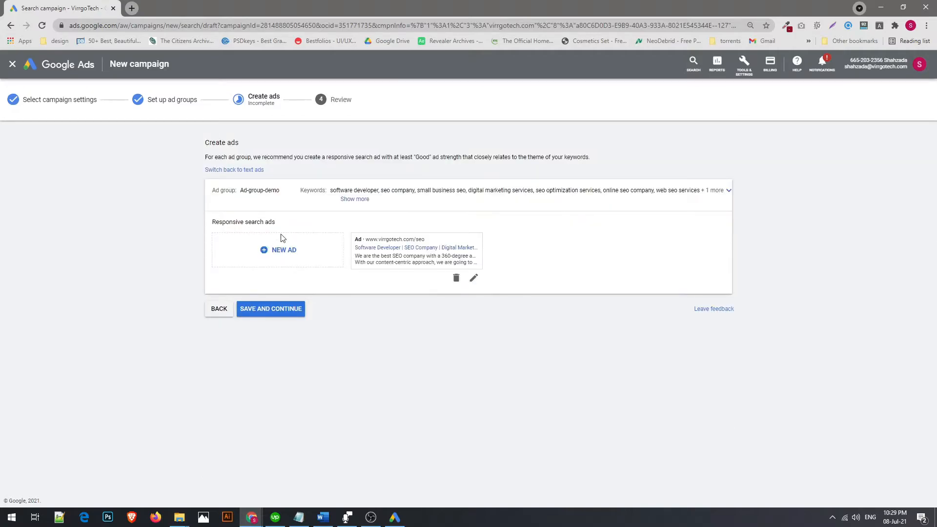
pyautogui.click(285, 312)
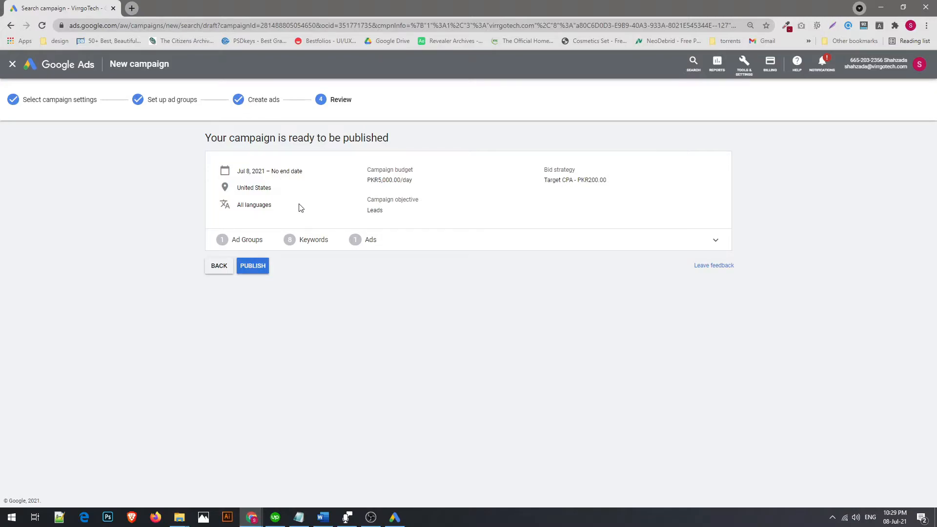
pyautogui.click(250, 267)
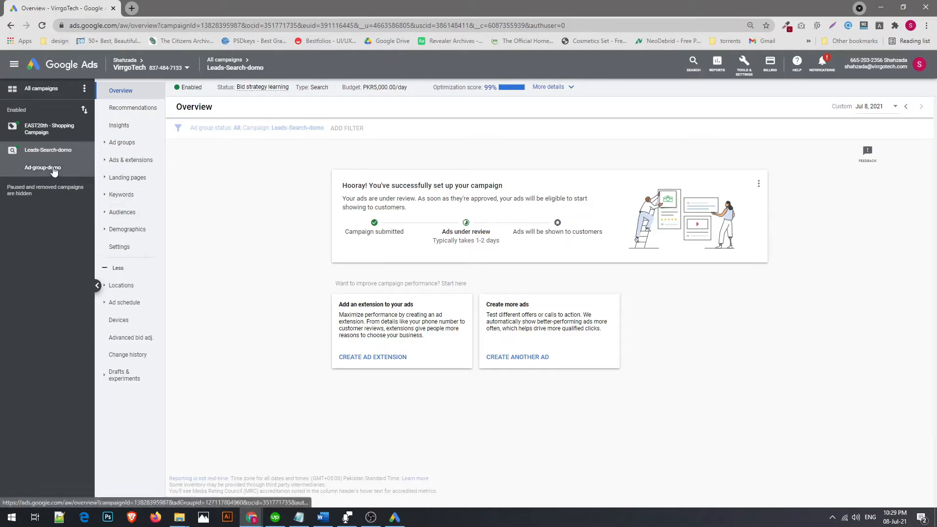
# Step: Pause Ad-group-demo in the ad group list of the Leads-Search-domo campaign
pyautogui.click(51, 169)
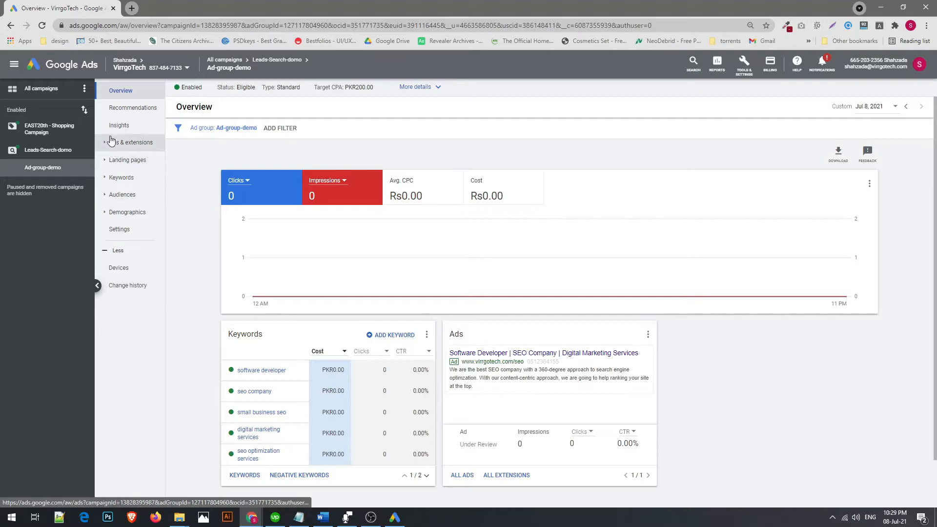
pyautogui.click(58, 153)
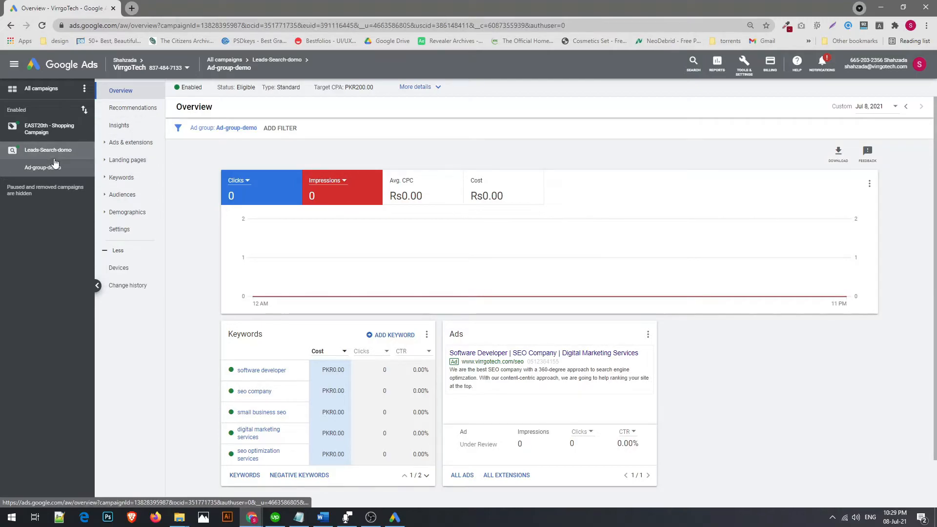
pyautogui.click(122, 147)
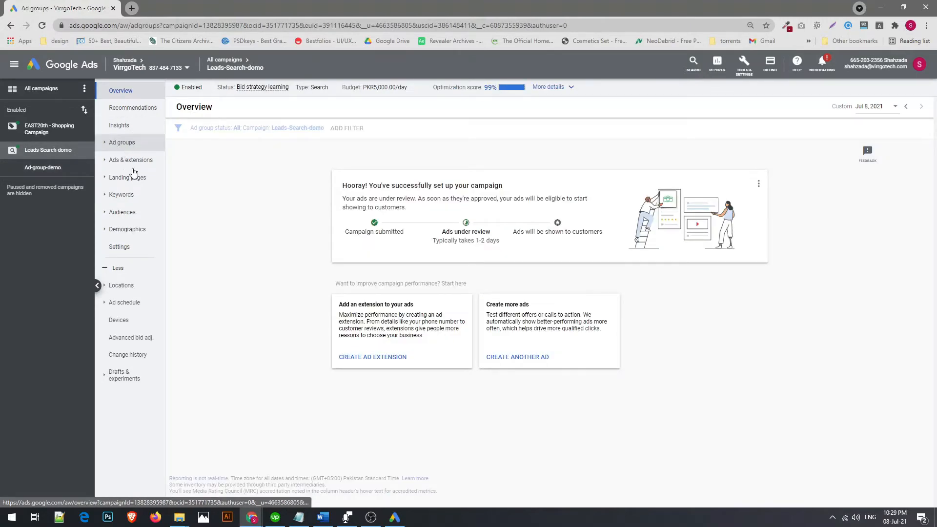
pyautogui.click(198, 272)
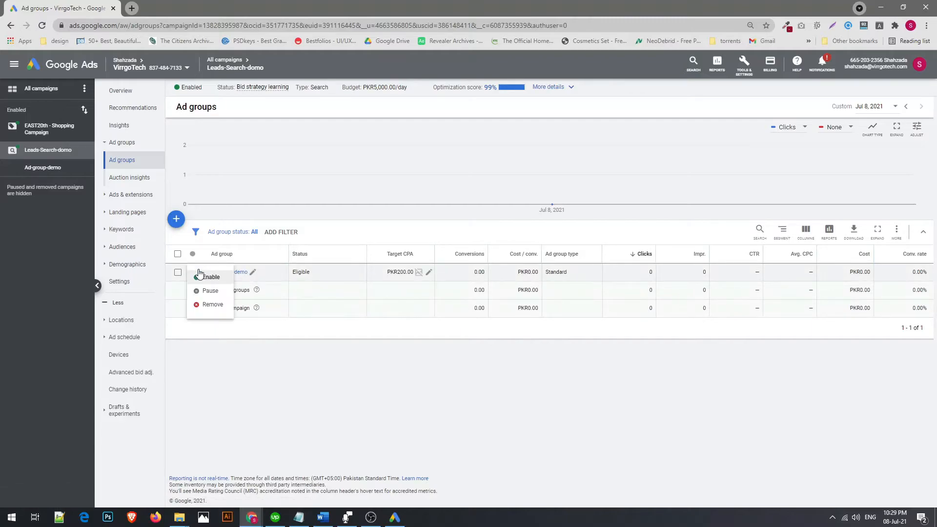
pyautogui.click(208, 291)
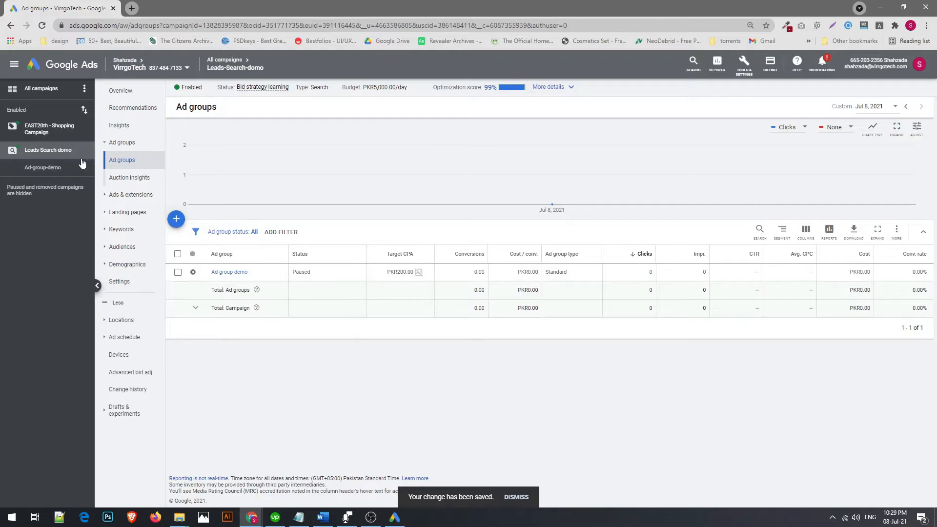
pyautogui.click(234, 233)
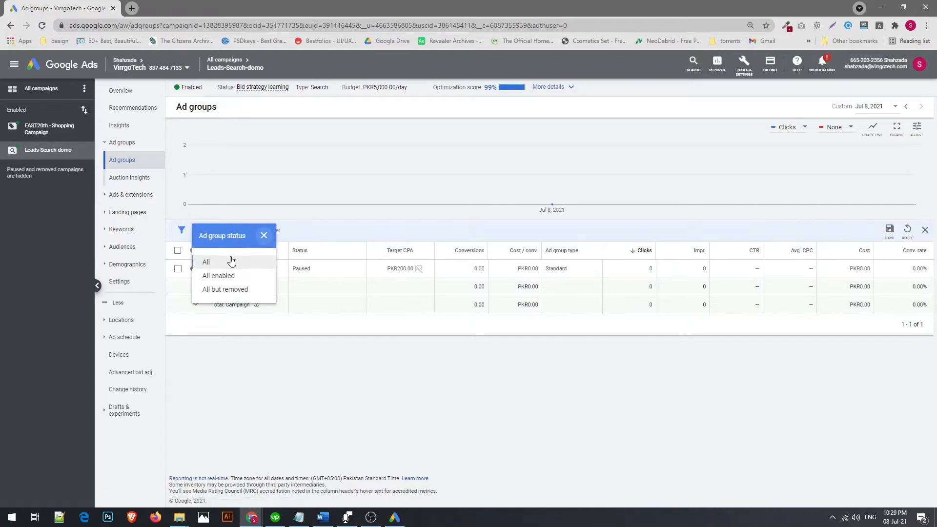
pyautogui.click(295, 355)
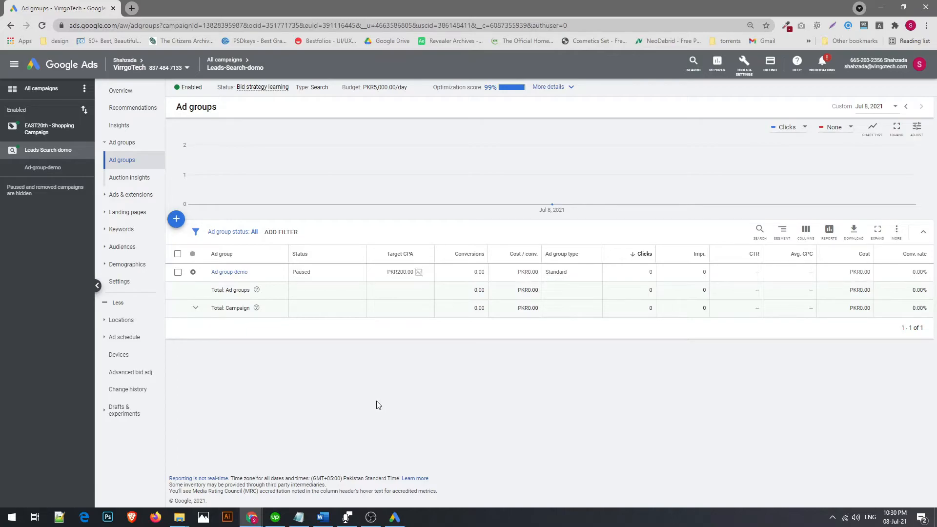
# Step: Switch to Google Ads Editor and download the account's recent changes with more data
pyautogui.click(396, 517)
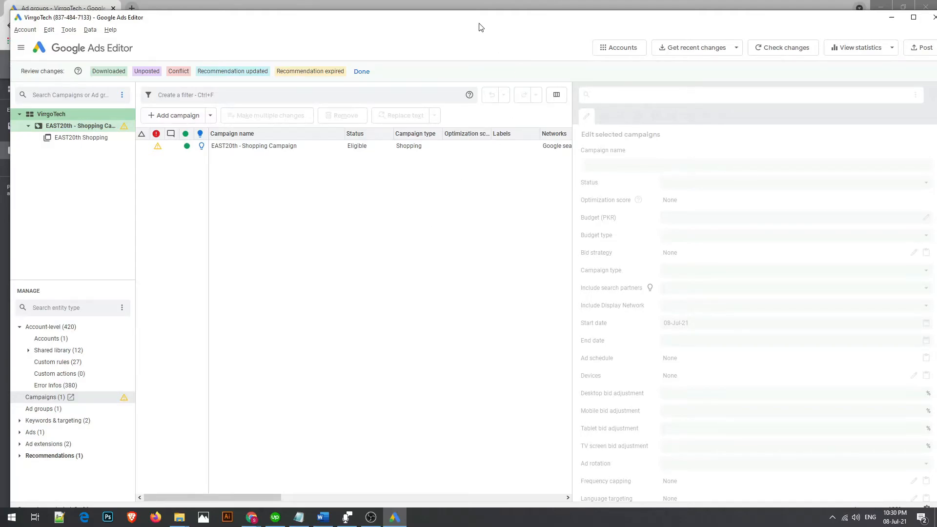
pyautogui.moveTo(481, 24)
pyautogui.mouseDown()
pyautogui.moveTo(457, 23)
pyautogui.moveTo(475, 12)
pyautogui.moveTo(469, 19)
pyautogui.mouseUp()
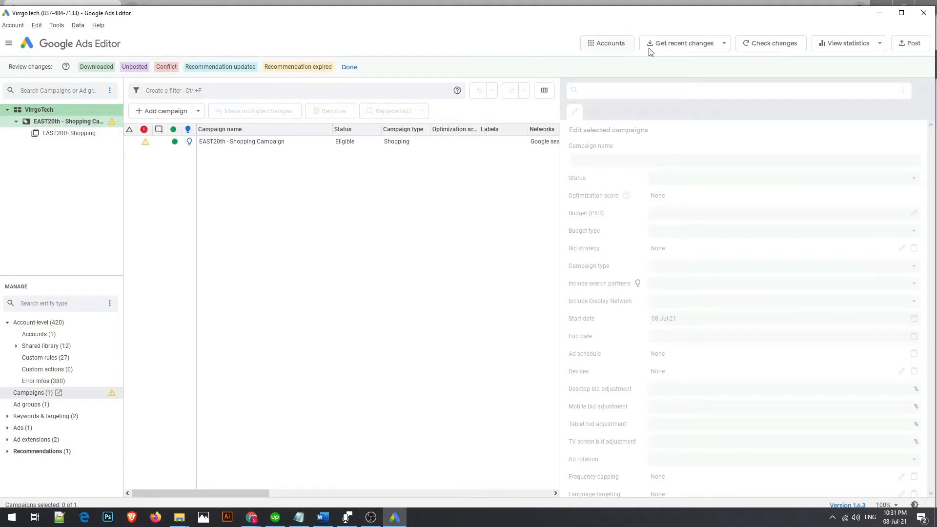
pyautogui.click(683, 45)
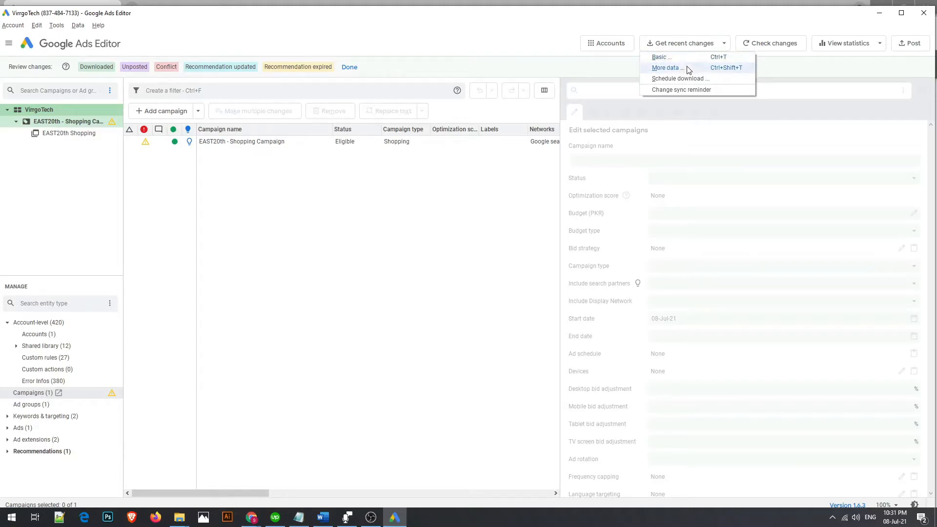
pyautogui.click(665, 68)
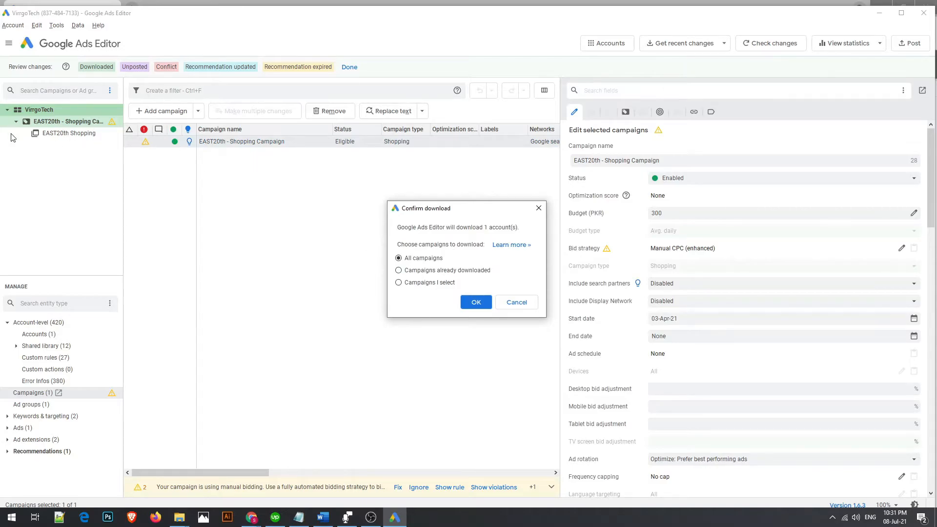
pyautogui.click(423, 272)
pyautogui.click(476, 303)
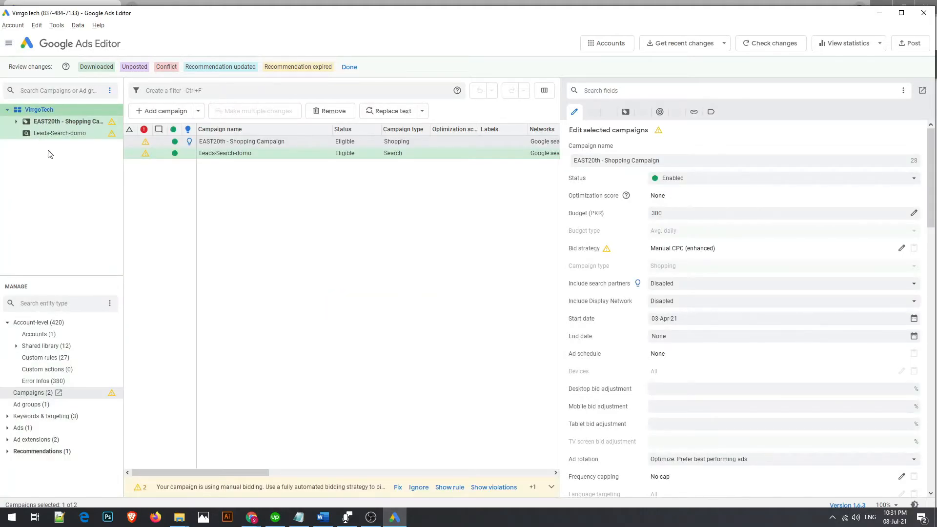
# Step: Examine the downloaded Leads-Search-domo campaign's settings and its ad groups
pyautogui.click(55, 136)
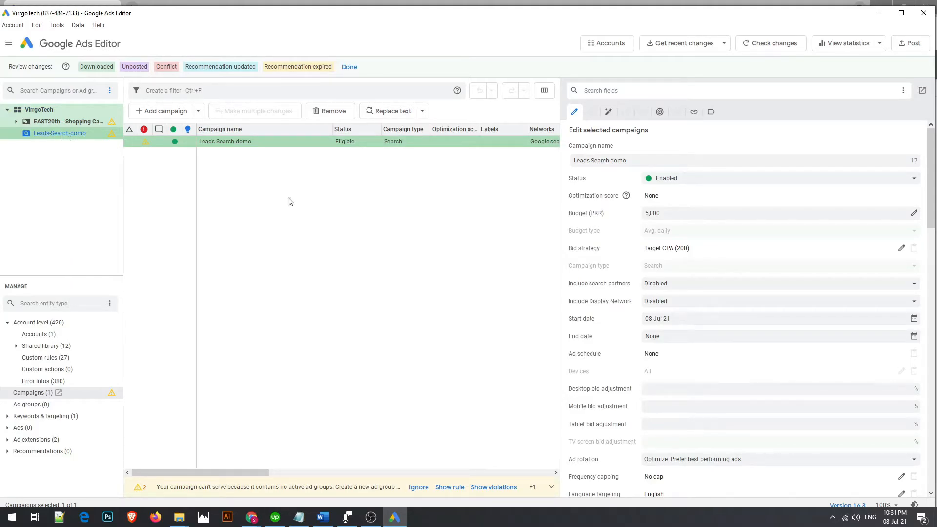
pyautogui.click(348, 206)
pyautogui.click(87, 135)
pyautogui.click(25, 405)
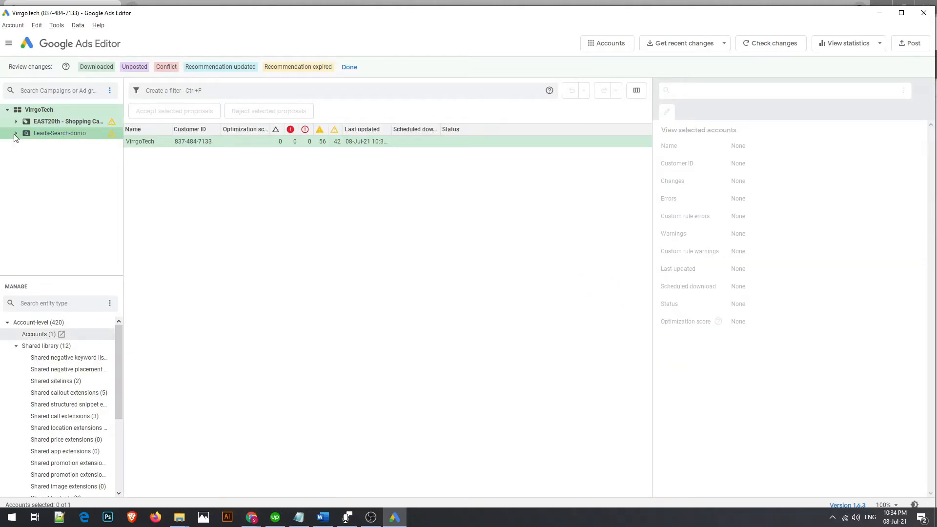
# Step: Duplicate Ad-group-demo twice within the Leads-Search-domo campaign
pyautogui.click(15, 133)
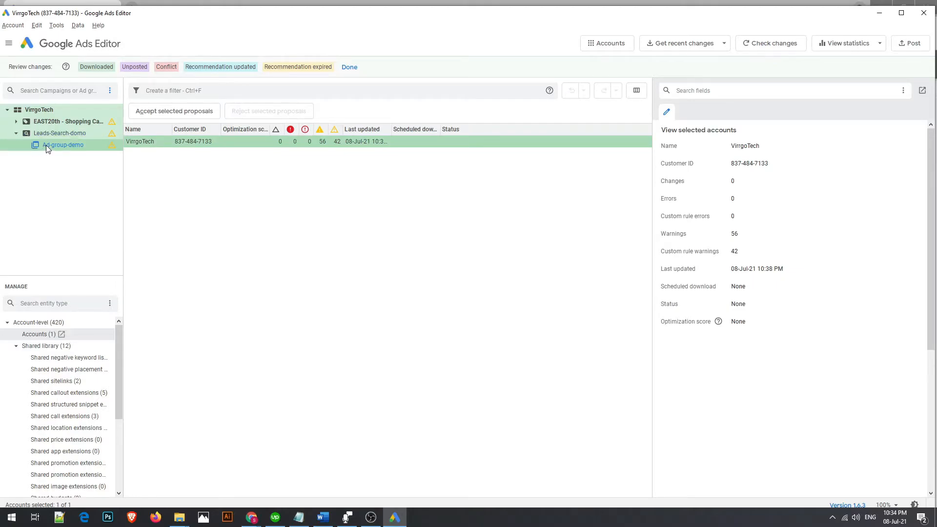
pyautogui.click(15, 346)
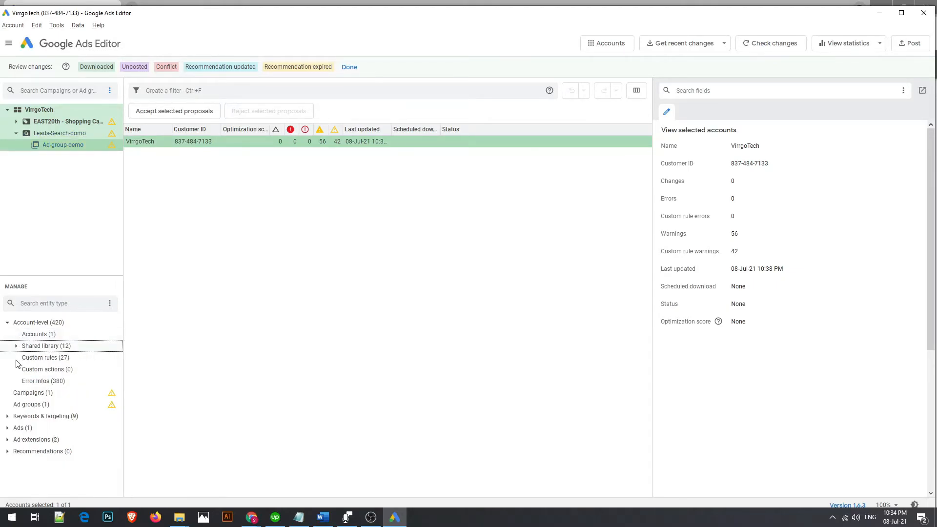
pyautogui.click(24, 409)
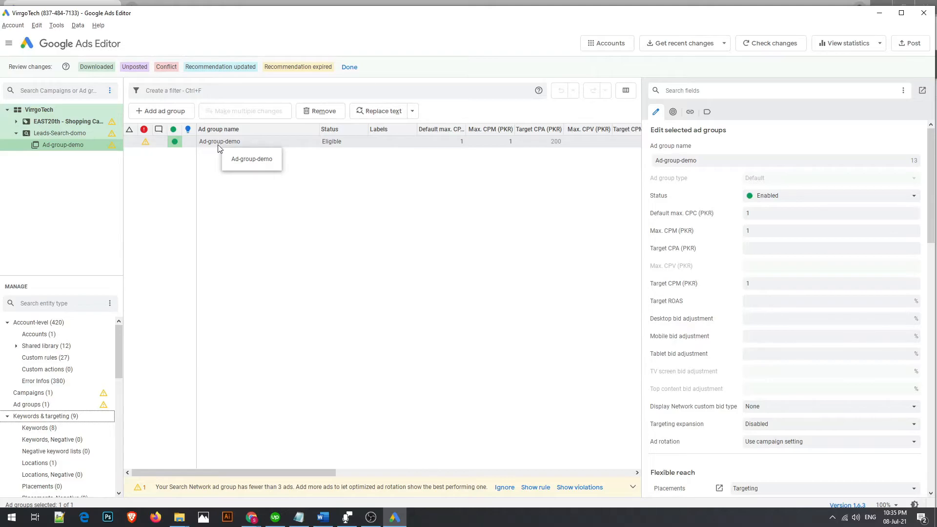
pyautogui.hotkey('ctrl', 'v')
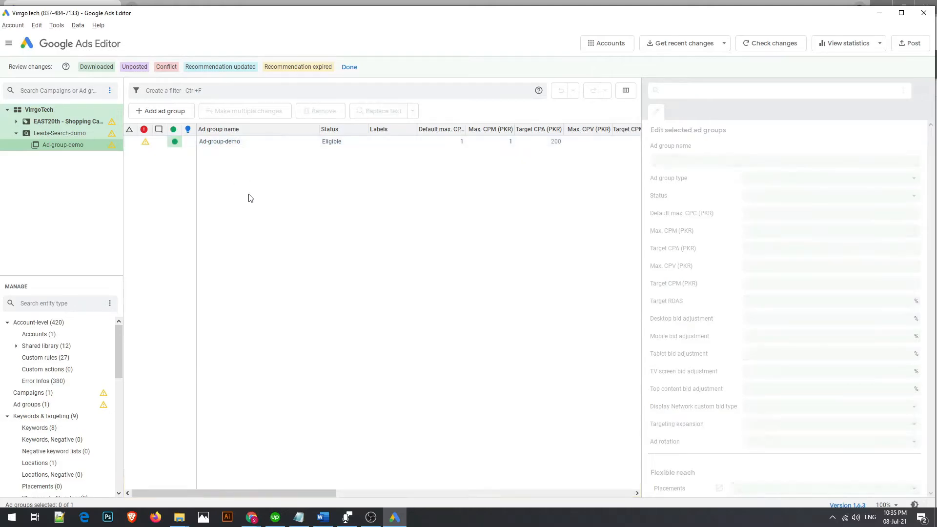
pyautogui.hotkey('ctrl', 'v')
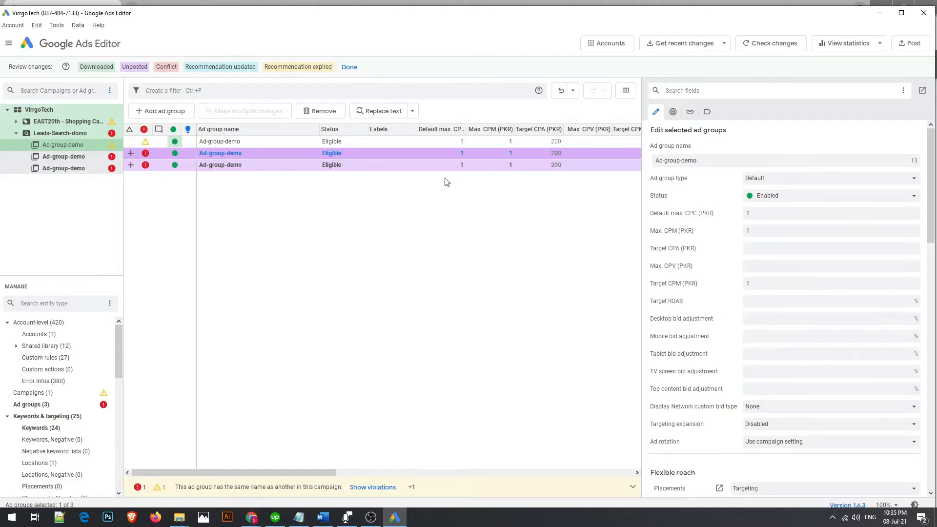
# Step: Rename the first ad group copy Ad-group-demo-phrase and the second copy Ad-group-demo-exact-match
pyautogui.click(749, 160)
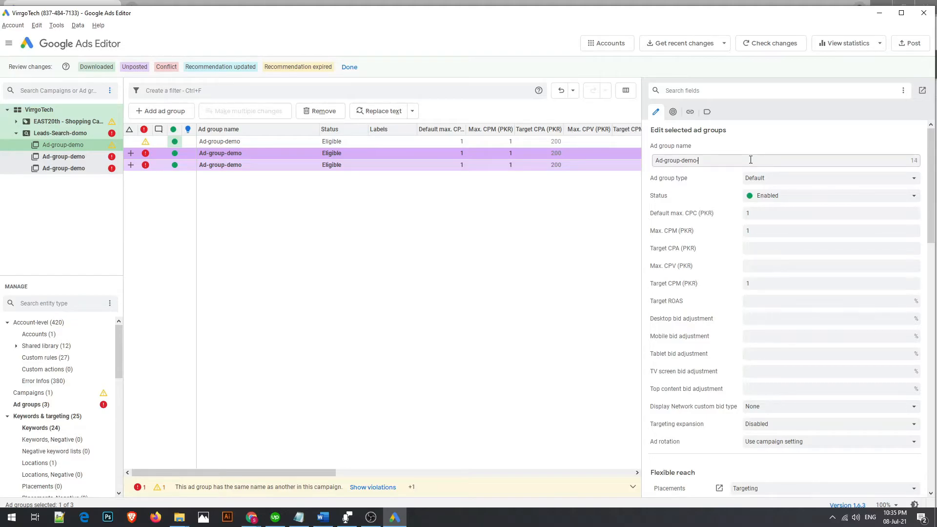
pyautogui.write('-phrase')
pyautogui.click(469, 166)
pyautogui.click(707, 164)
pyautogui.write('-exact ')
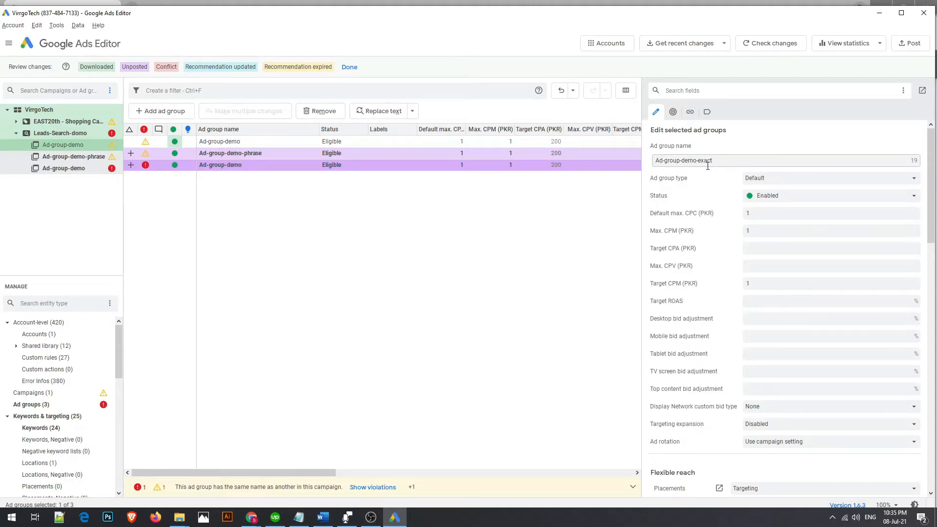
pyautogui.write('match')
# Step: Extend the phrase ad group's name to Ad-group-demo-phrase-match
pyautogui.click(531, 153)
pyautogui.click(755, 161)
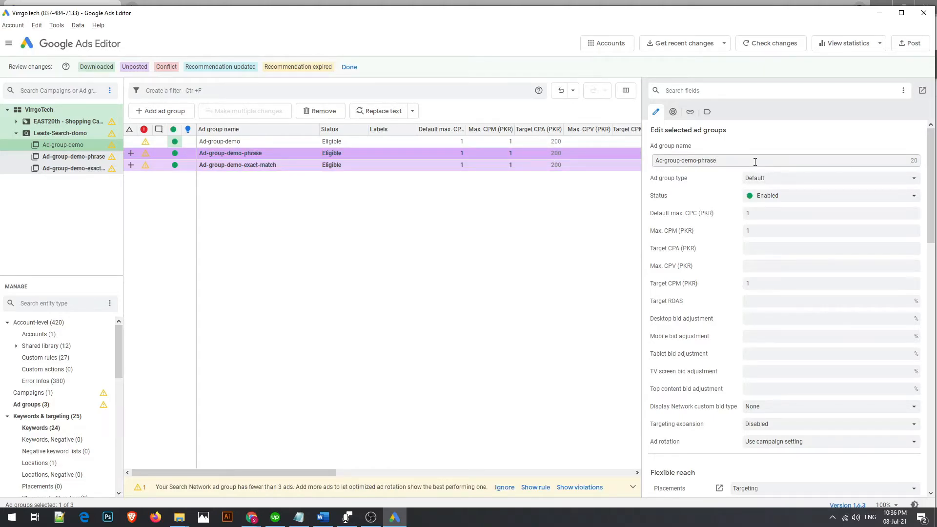
pyautogui.write('-match')
# Step: Rename the original ad group Ad-group-demo-braod-match
pyautogui.click(368, 146)
pyautogui.click(733, 162)
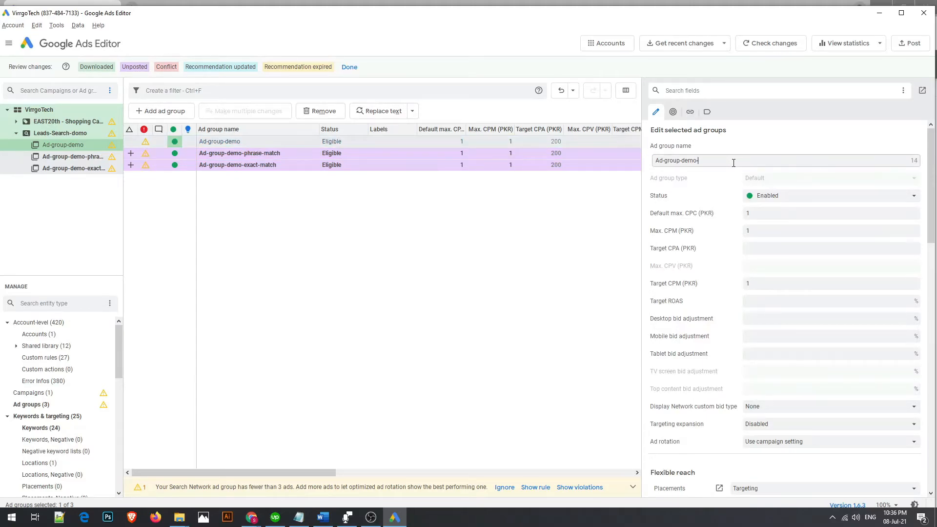
pyautogui.write('-broa')
pyautogui.write('d-match')
pyautogui.click(335, 149)
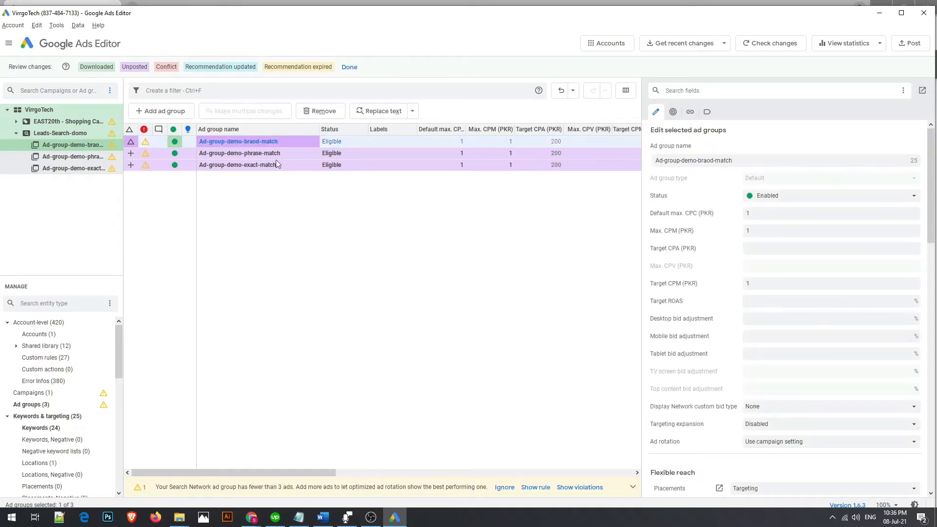
# Step: Show the keywords of the phrase-match ad group and compare them with the keywords of the original broad-match ad group
pyautogui.click(232, 155)
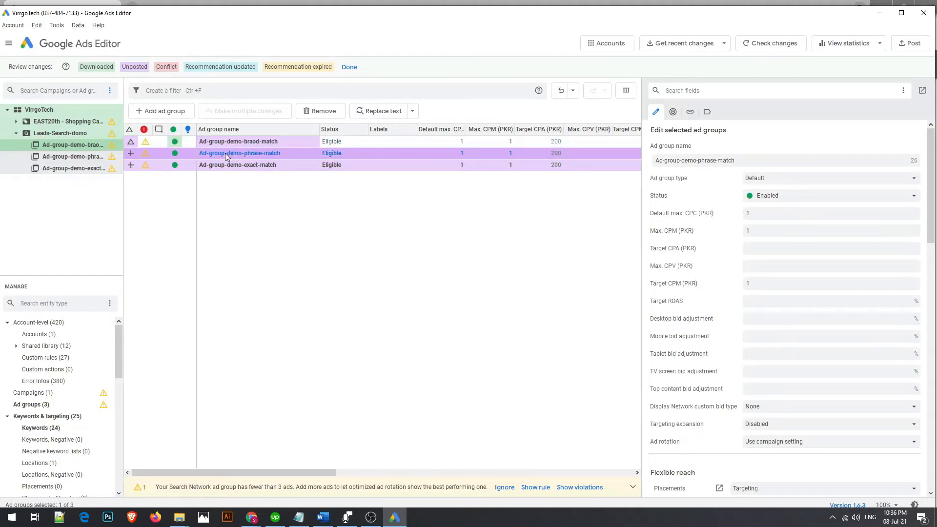
pyautogui.click(49, 428)
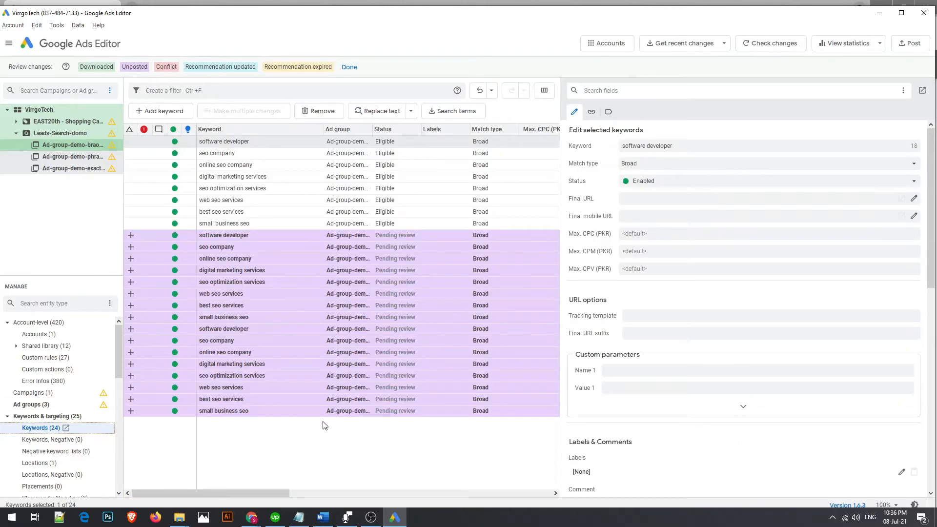
pyautogui.click(50, 156)
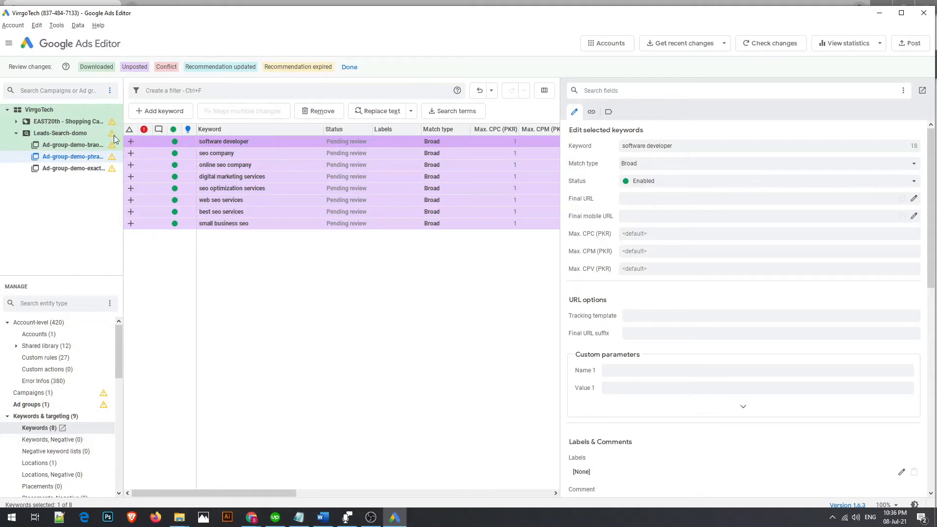
pyautogui.click(71, 145)
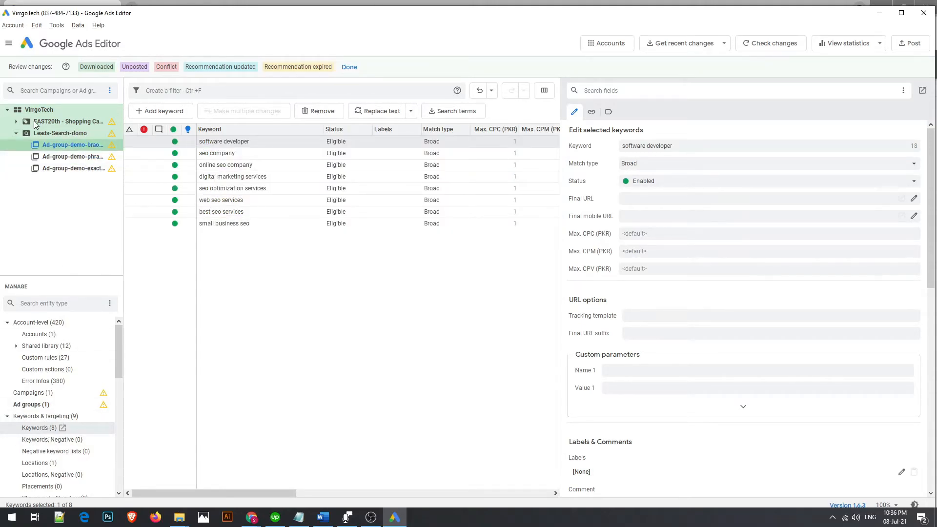
pyautogui.click(69, 157)
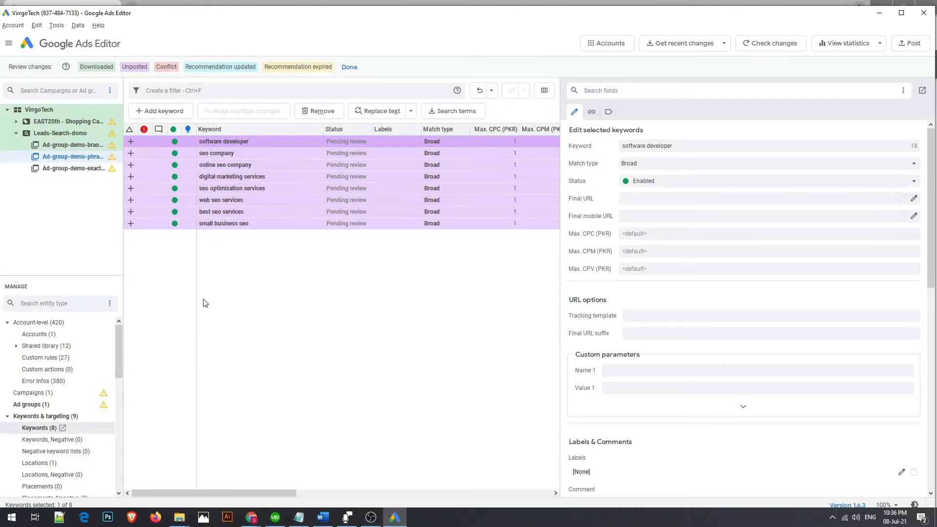
pyautogui.click(341, 142)
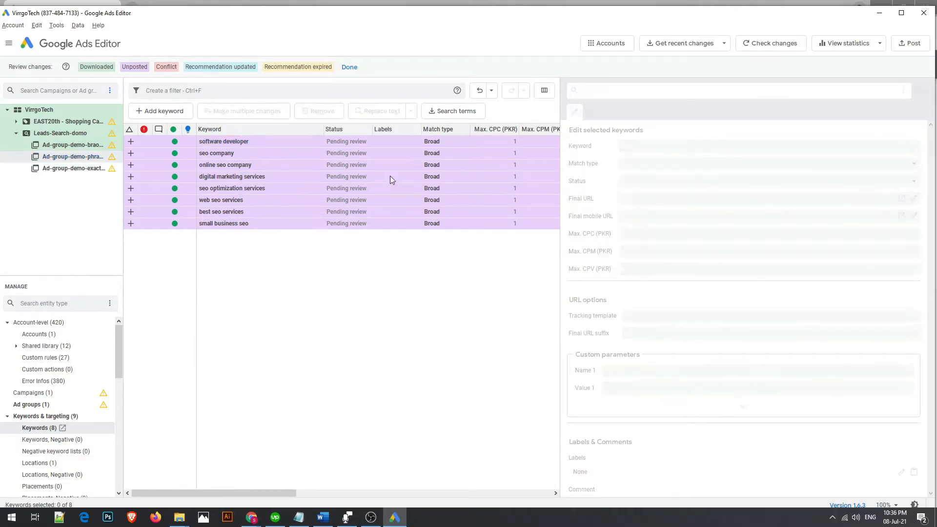
# Step: Set the match type of all eight keywords in the phrase-match ad group to Phrase
pyautogui.keyDown('shift'); pyautogui.click(355, 223); pyautogui.keyUp('shift')
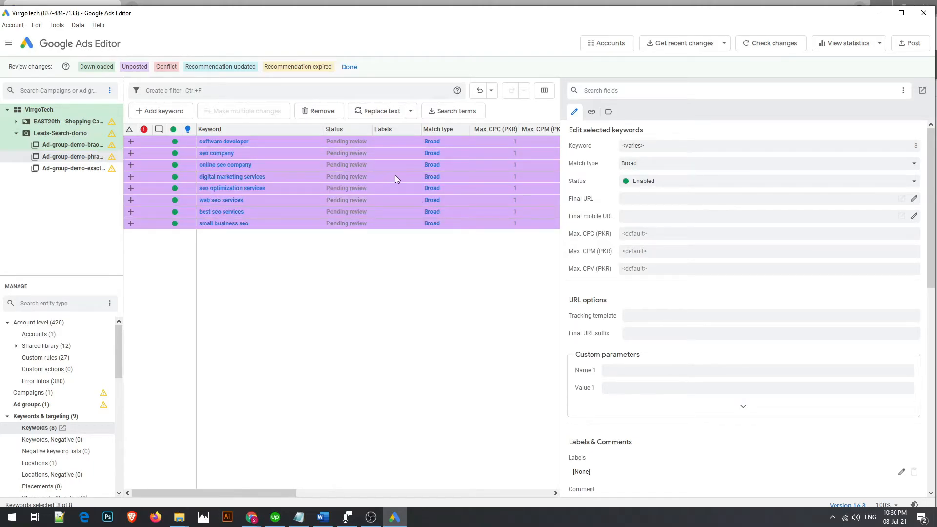
pyautogui.click(657, 164)
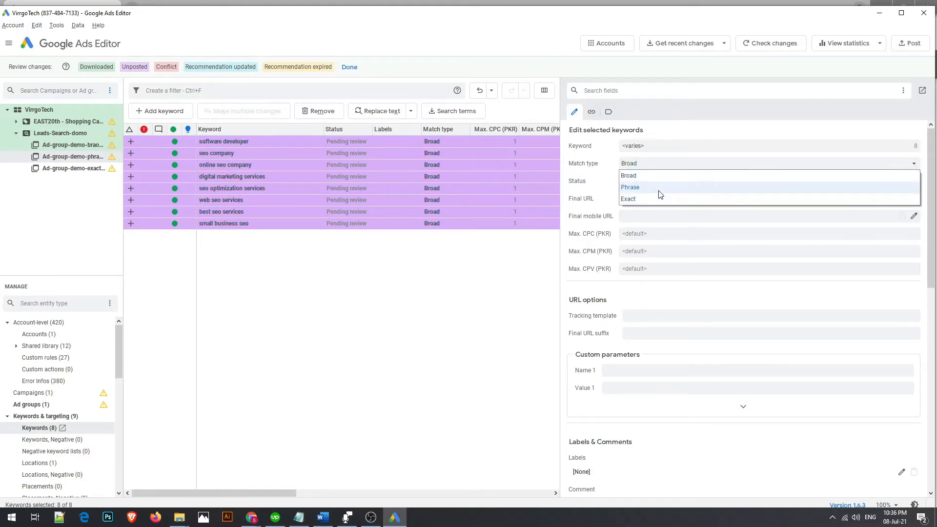
pyautogui.click(659, 191)
pyautogui.click(431, 279)
# Step: Set the match type of all keywords in the exact-match ad group to Exact
pyautogui.click(75, 171)
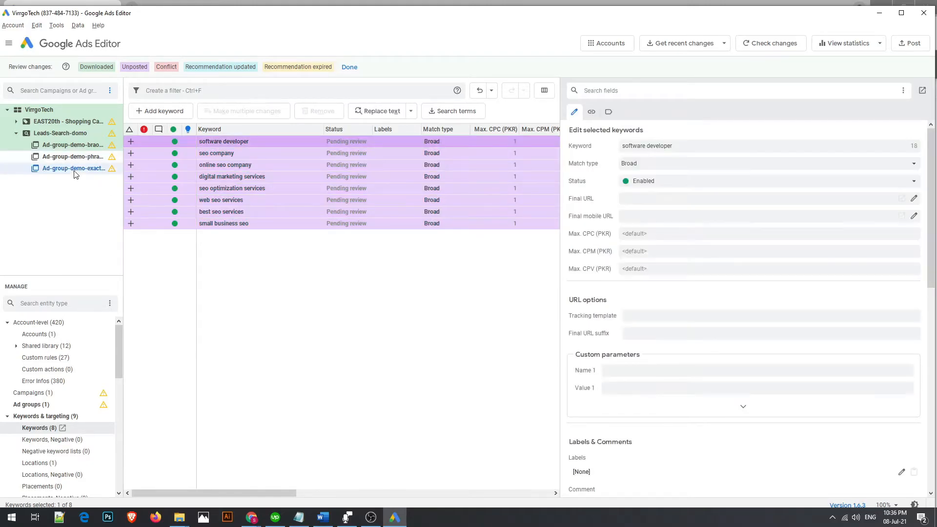
pyautogui.click(300, 145)
pyautogui.hotkey('ctrl', 'a')
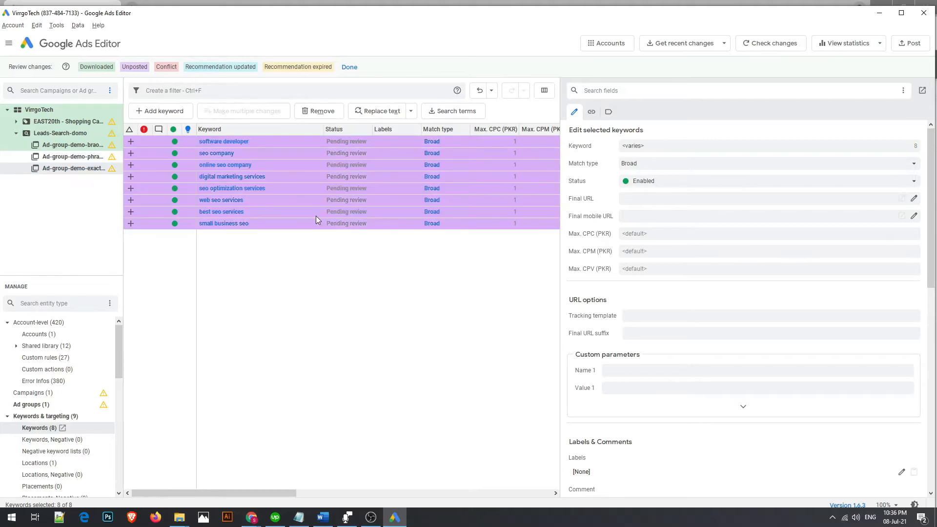
pyautogui.click(639, 164)
pyautogui.click(649, 202)
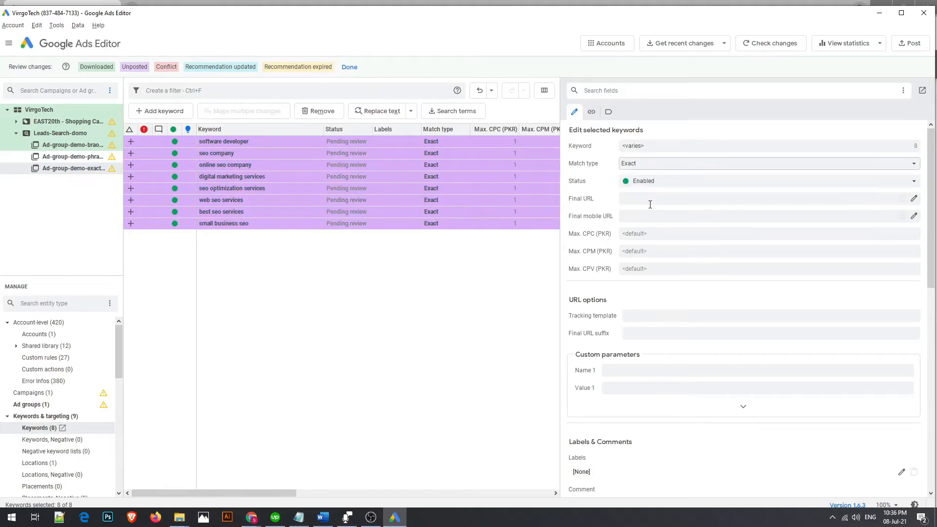
pyautogui.click(413, 299)
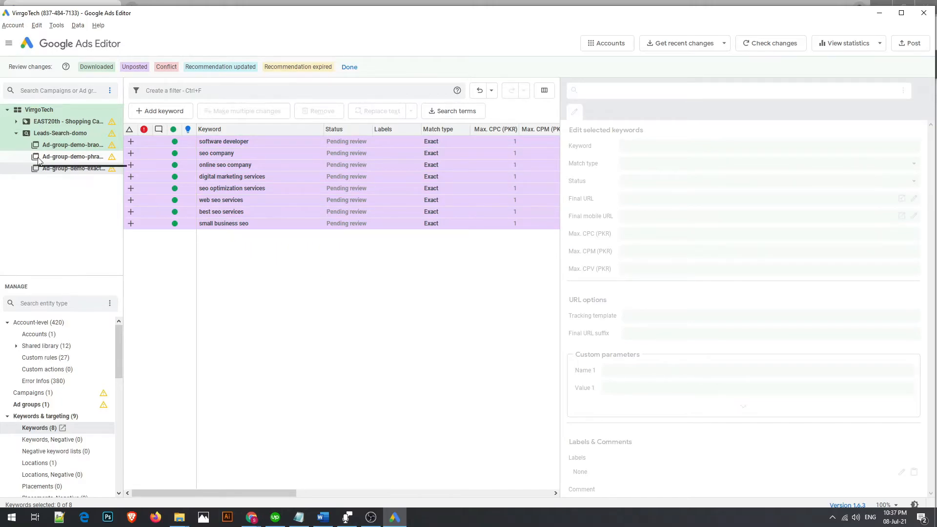
# Step: Review the match types of the keywords across the Leads-Search-domo campaign and in its broad, phrase and exact ad groups
pyautogui.click(14, 132)
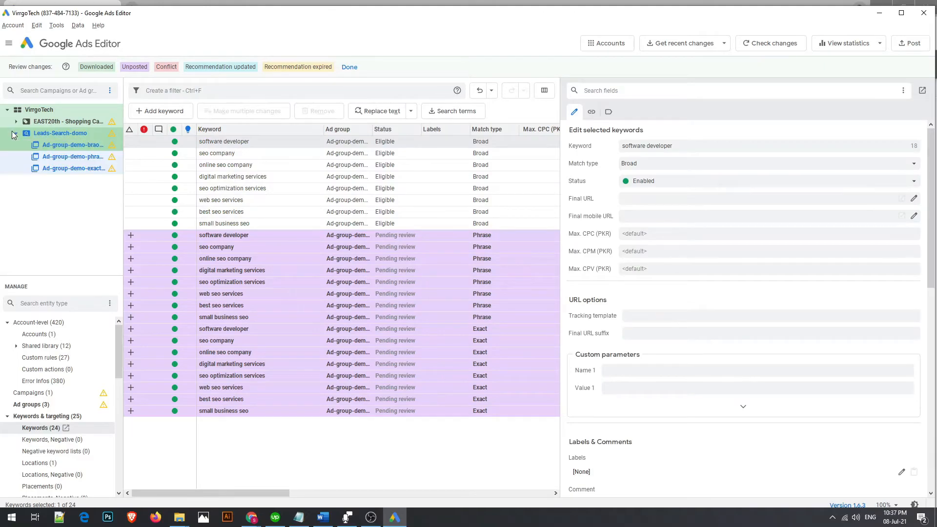
pyautogui.click(68, 146)
pyautogui.click(78, 159)
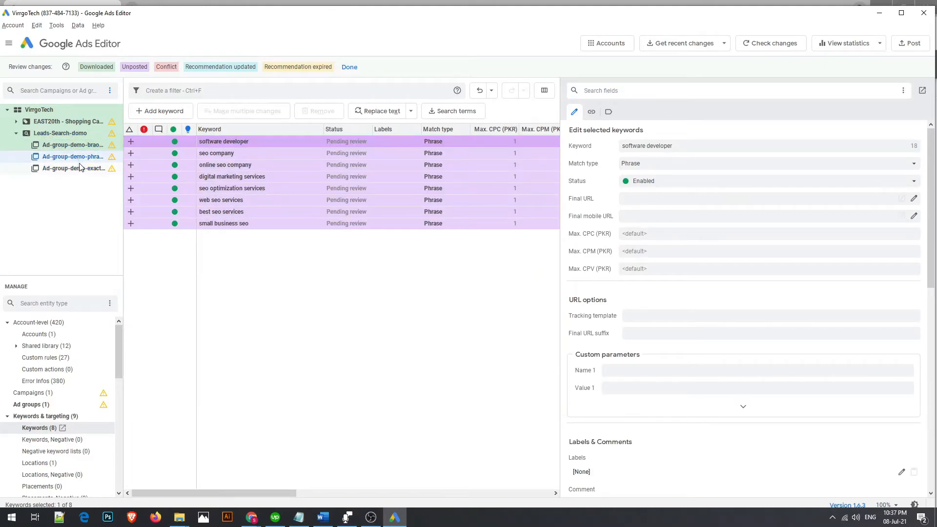
pyautogui.click(82, 171)
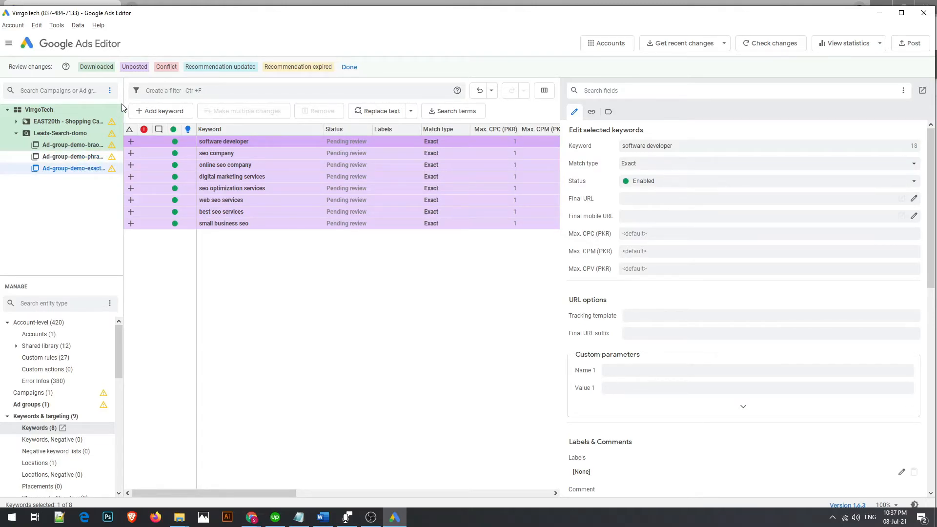
pyautogui.click(70, 146)
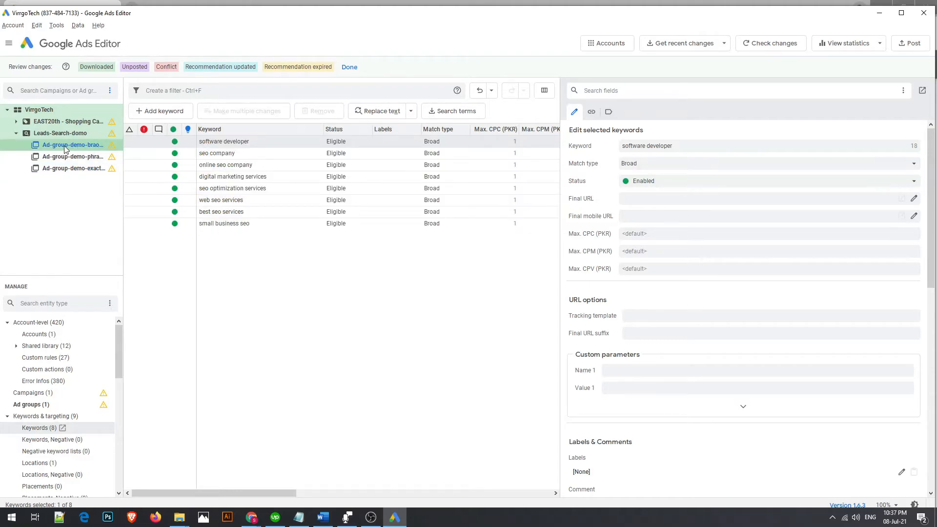
pyautogui.click(67, 157)
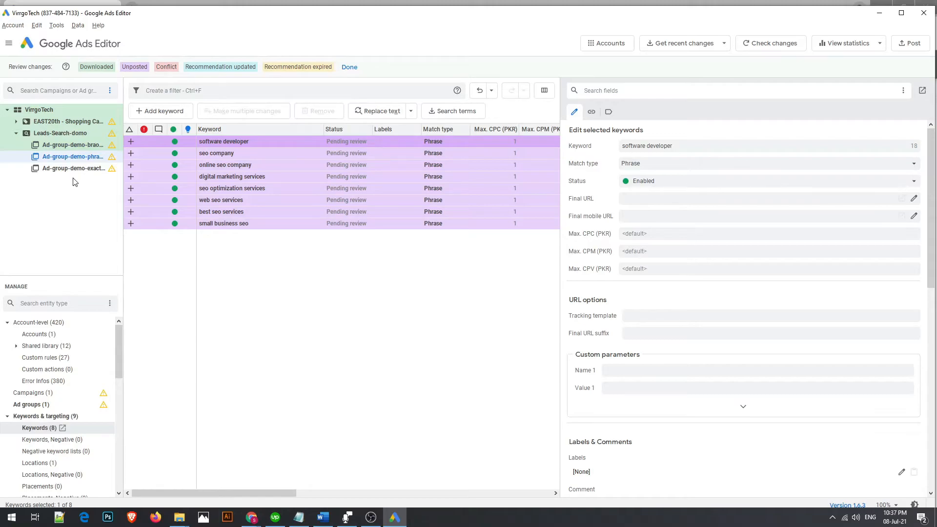
pyautogui.click(74, 168)
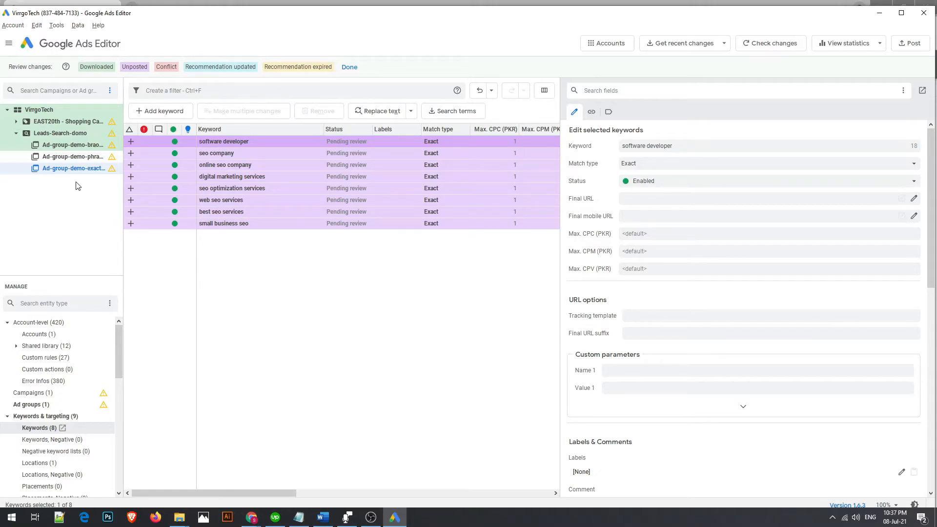
# Step: Duplicate the Leads-Search-domo campaign together with its three ad groups in the same account
pyautogui.click(44, 135)
pyautogui.click(16, 133)
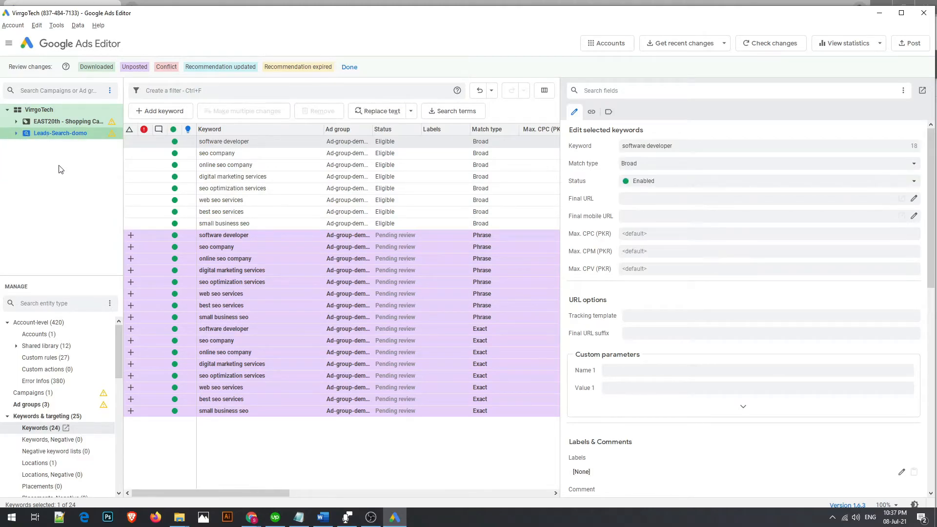
pyautogui.click(26, 404)
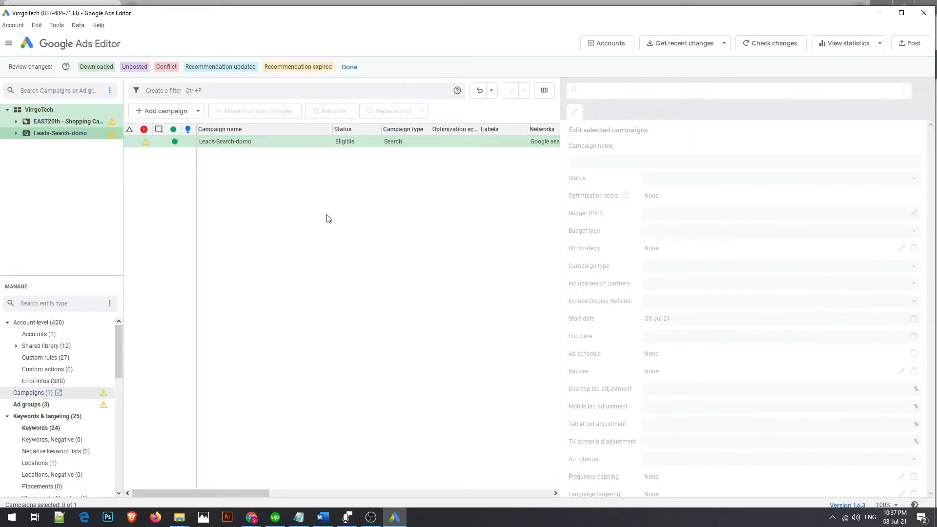
pyautogui.click(77, 132)
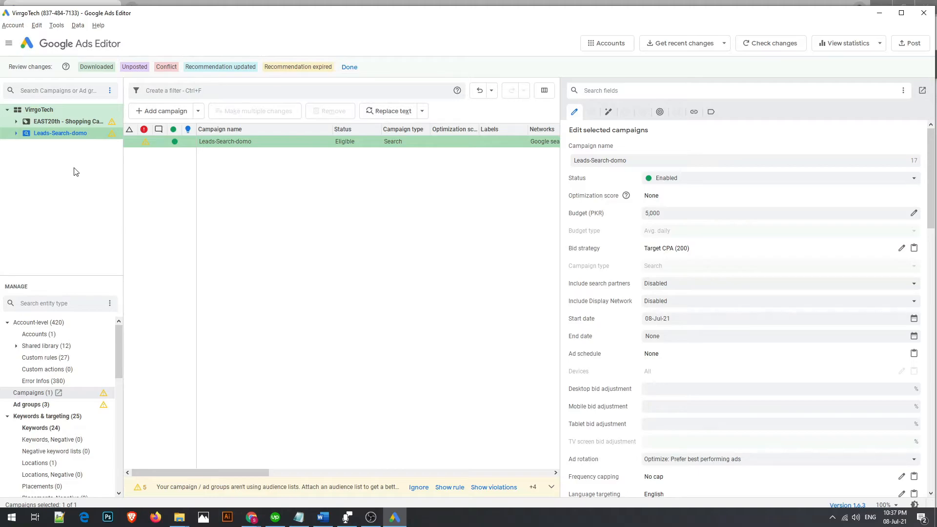
pyautogui.hotkey('ctrl', 'v')
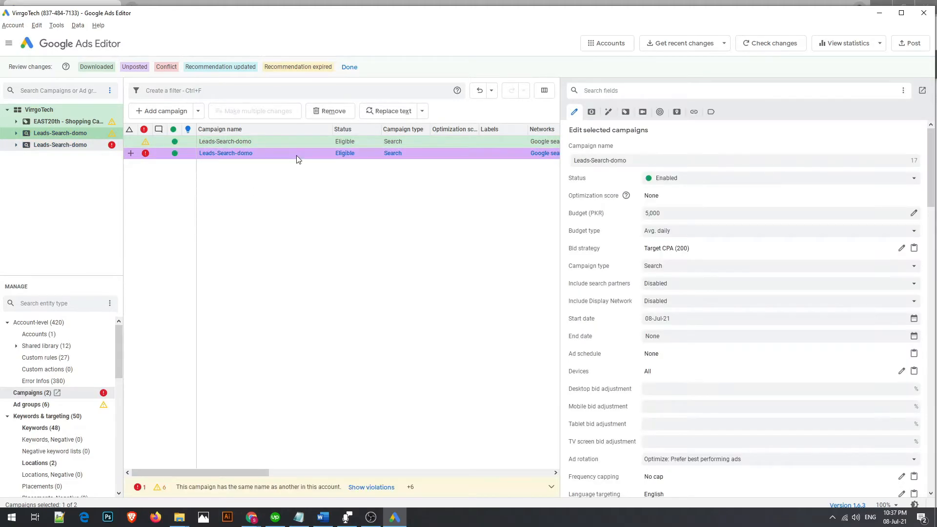
# Step: Change the duplicated campaign's bid strategy to Manual CPC with Enhanced CPC enabled
pyautogui.click(272, 142)
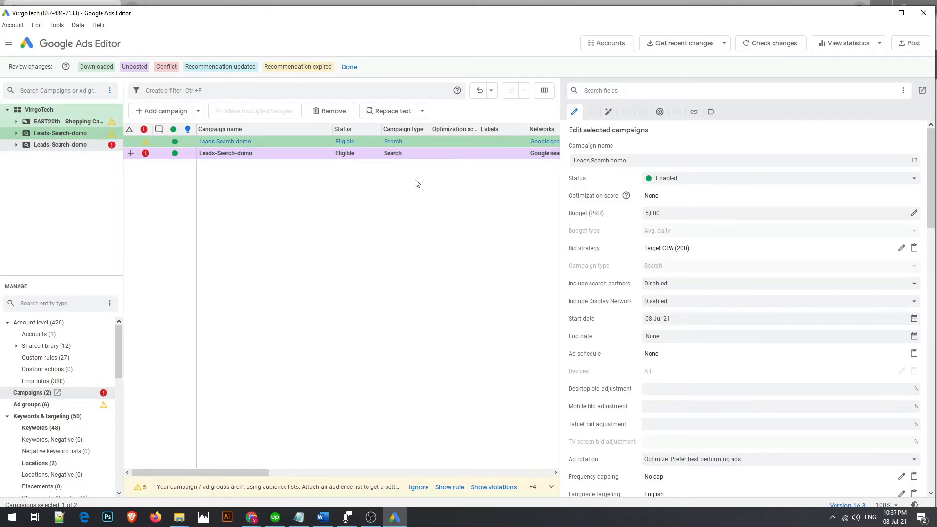
pyautogui.click(336, 155)
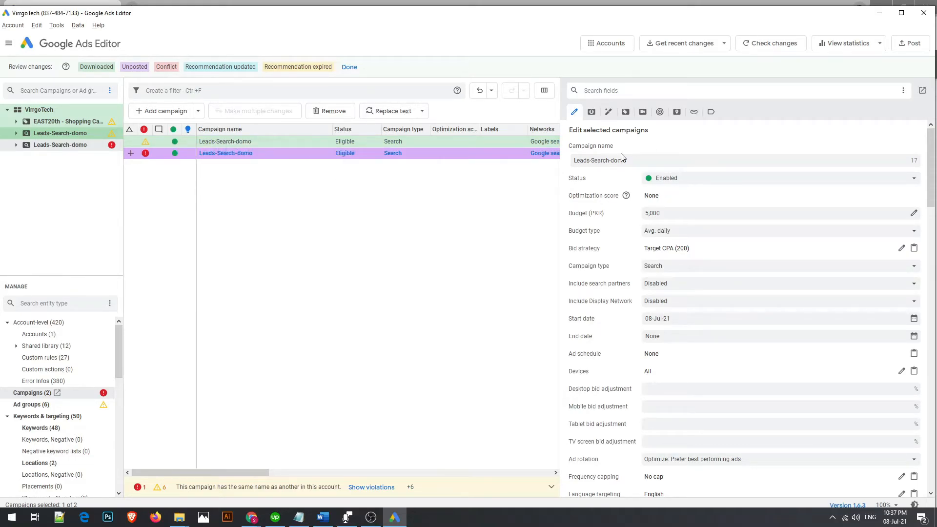
pyautogui.click(901, 248)
pyautogui.click(471, 196)
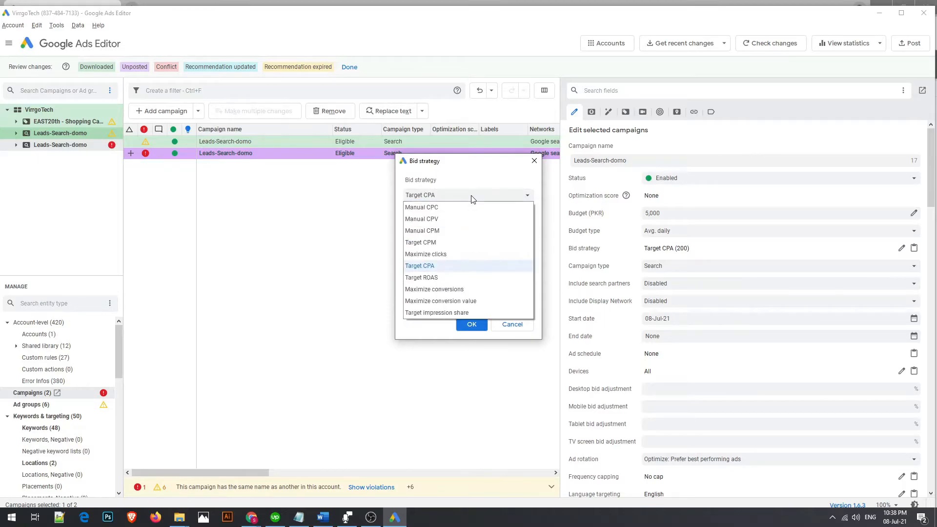
pyautogui.click(470, 207)
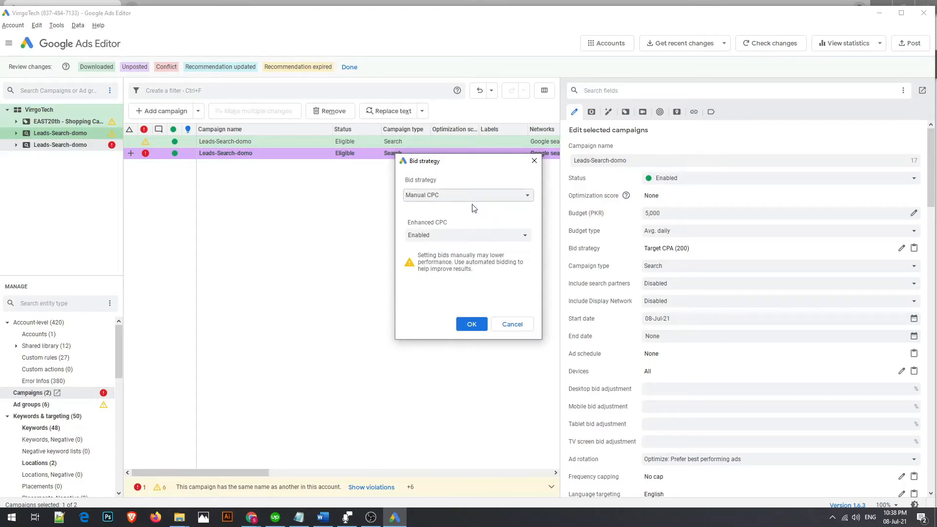
pyautogui.click(470, 325)
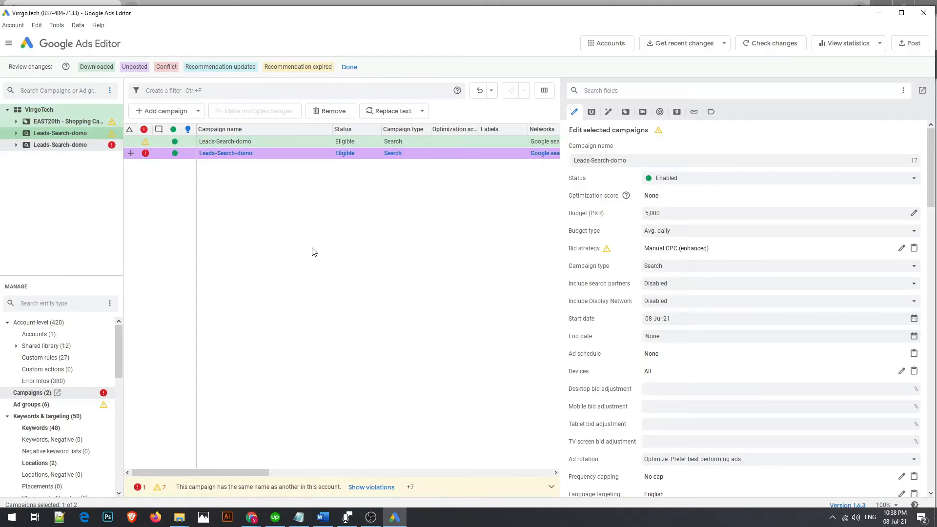
# Step: Check the ad groups in the duplicated campaign and rename that campaign Leads-Search-domo-CPC
pyautogui.click(37, 144)
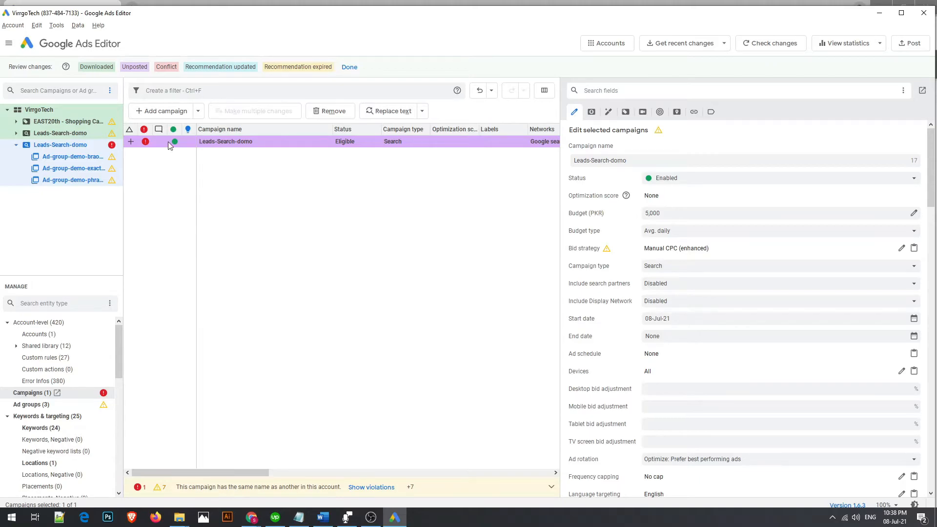
pyautogui.click(69, 158)
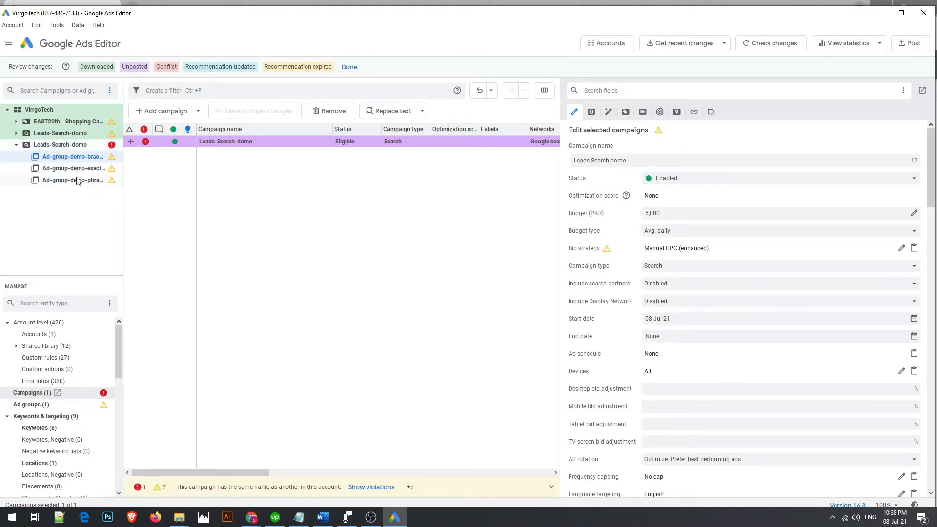
pyautogui.click(17, 144)
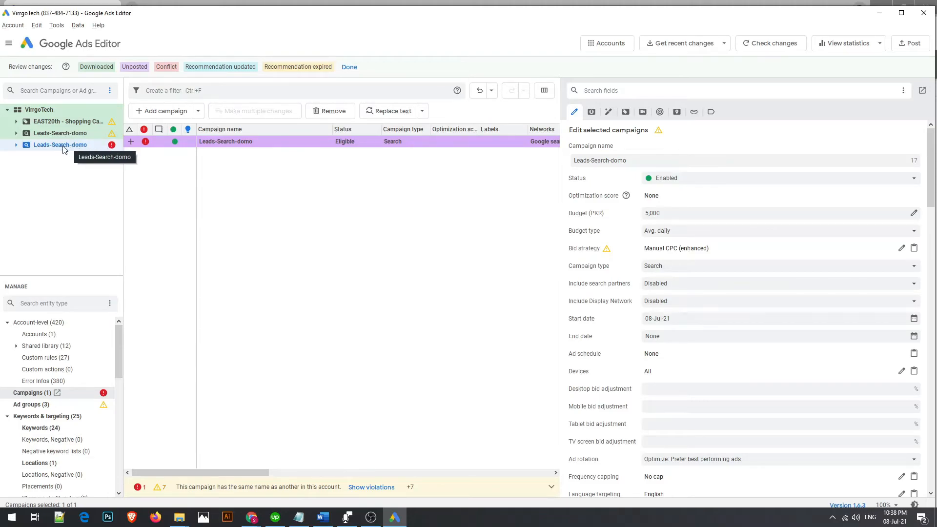
pyautogui.click(16, 145)
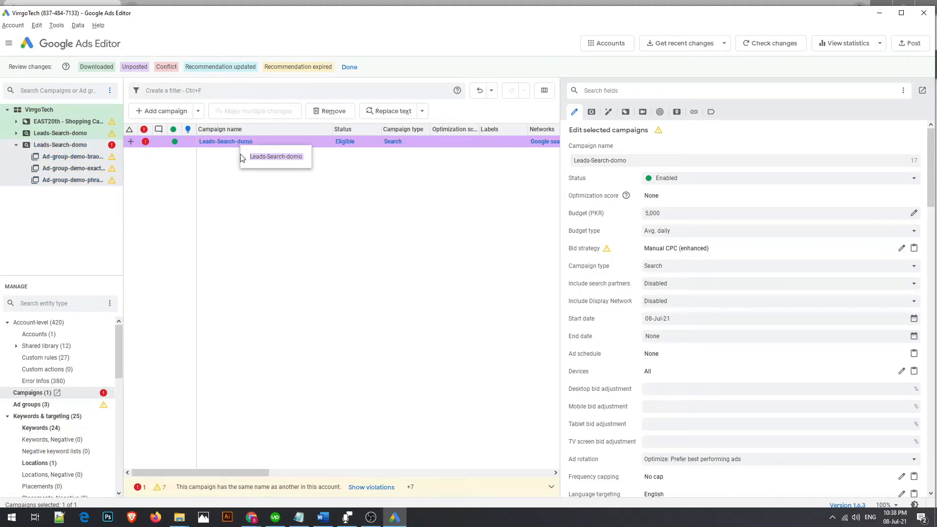
pyautogui.click(654, 160)
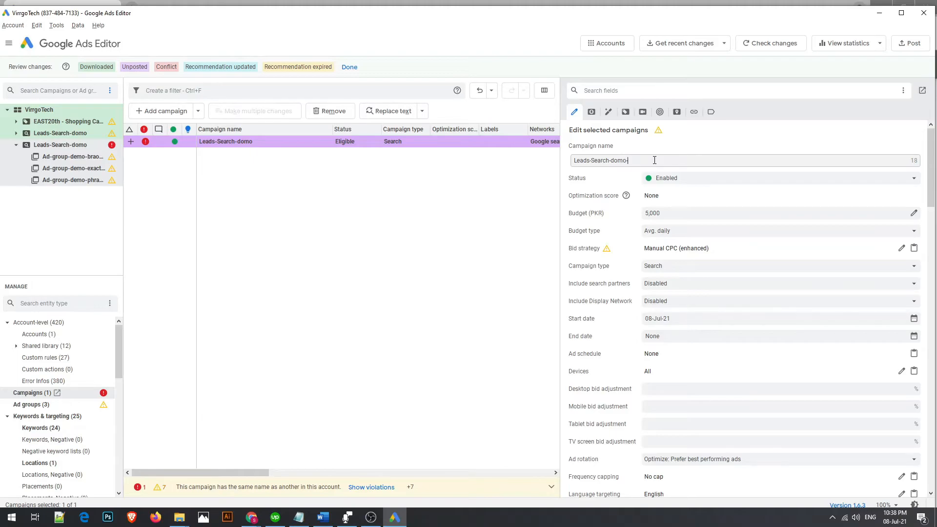
pyautogui.click(58, 148)
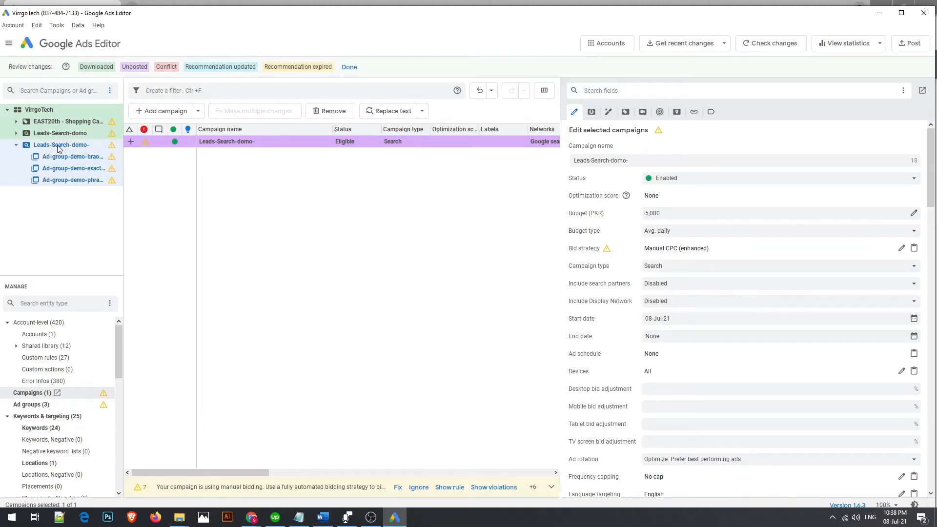
pyautogui.click(650, 160)
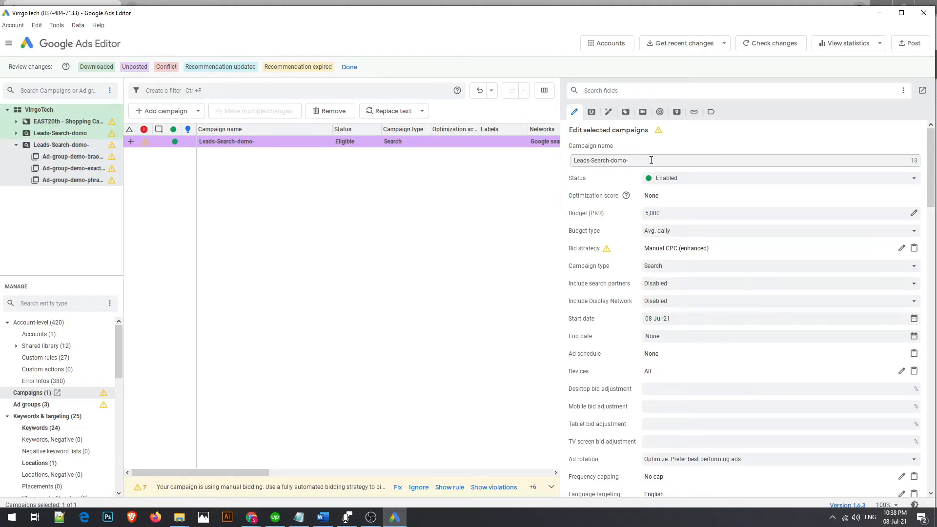
pyautogui.write('CPC')
pyautogui.click(16, 145)
# Step: Rename the original Leads-Search-domo campaign Leads-Search-domo-CPA
pyautogui.click(49, 133)
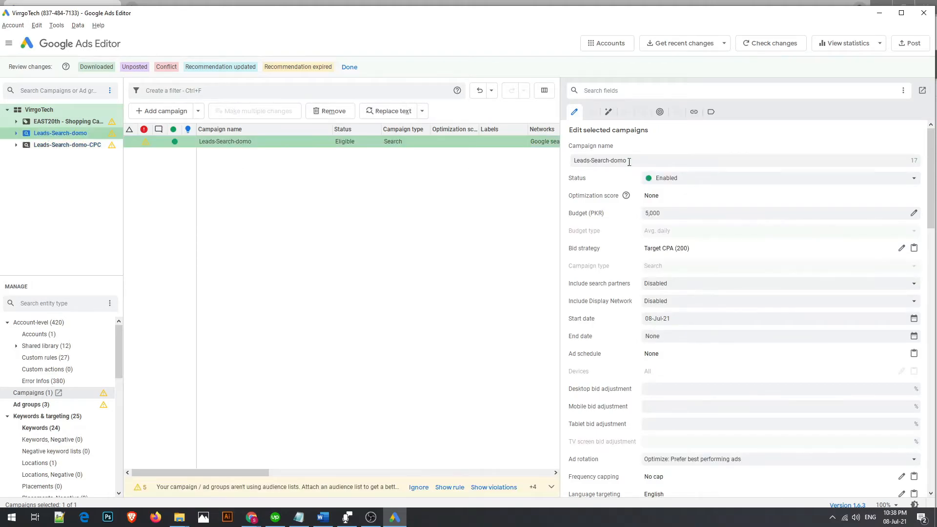
pyautogui.write('C')
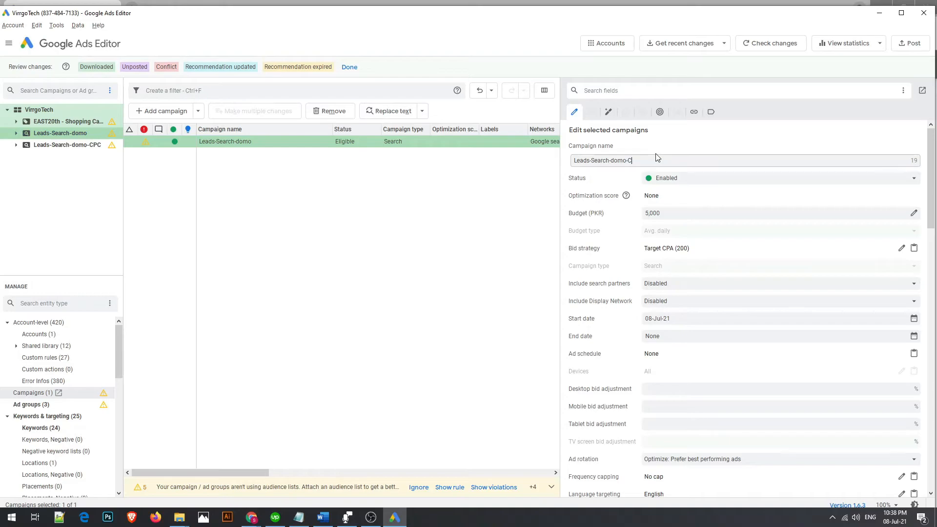
pyautogui.write('PA')
pyautogui.click(88, 147)
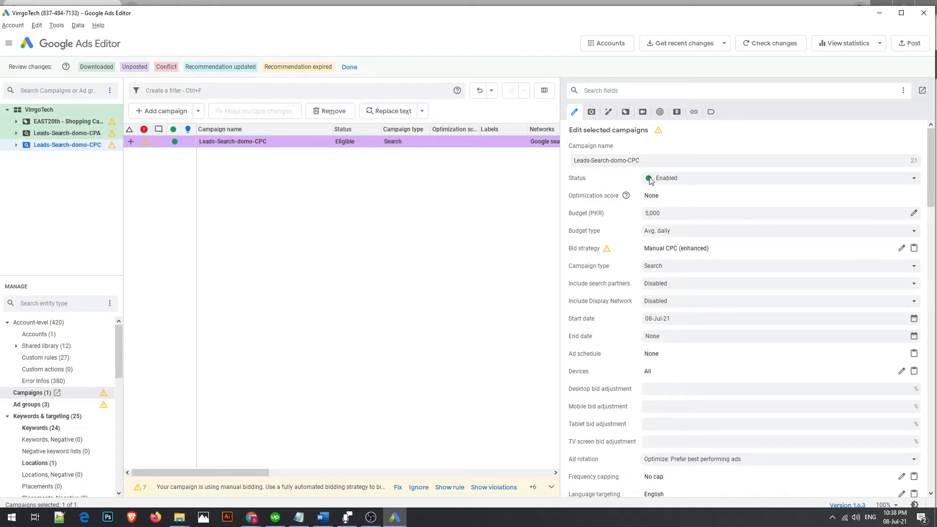
# Step: Review the settings of the Leads-Search-domo-CPA campaign and the ad groups it contains
pyautogui.click(67, 134)
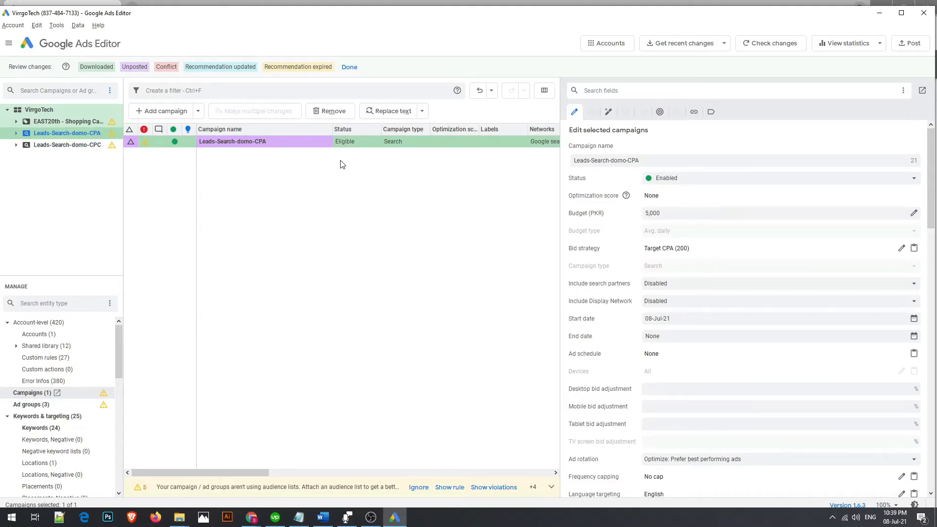
pyautogui.moveTo(324, 142)
pyautogui.click(16, 134)
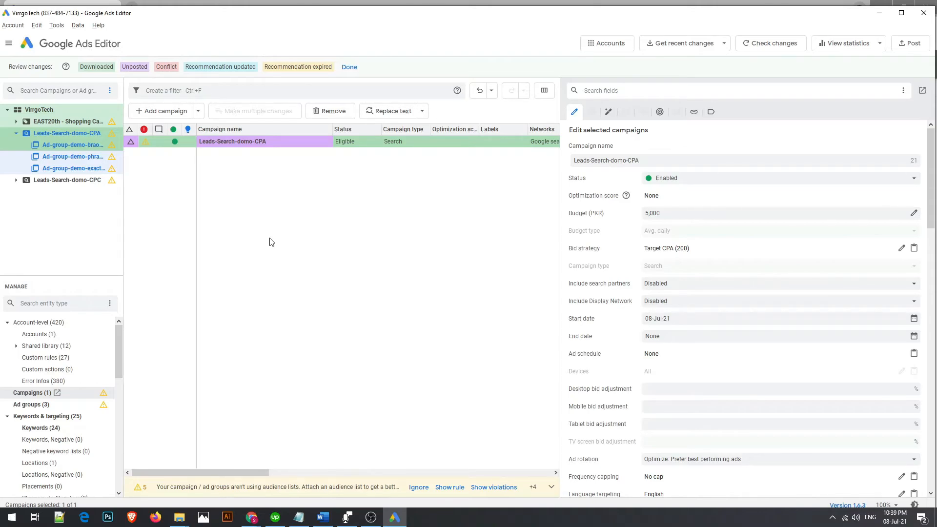
pyautogui.click(17, 133)
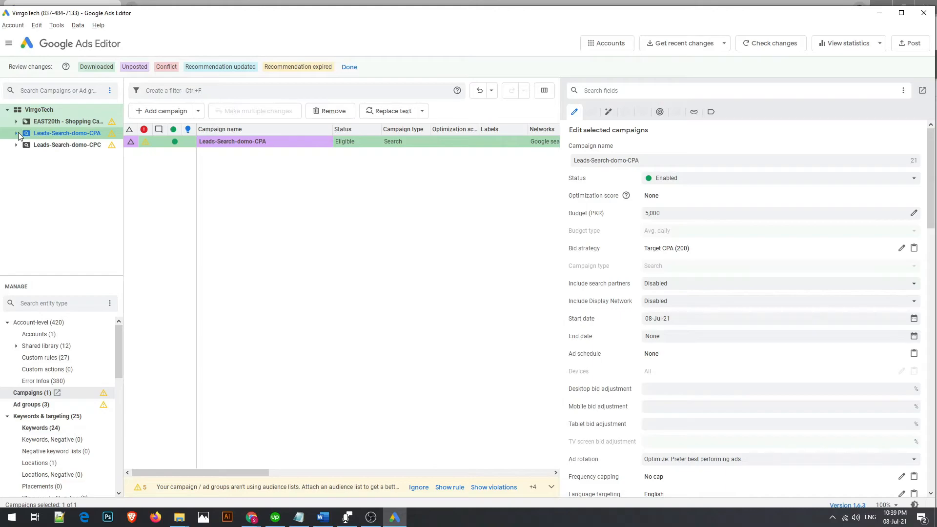
pyautogui.click(363, 247)
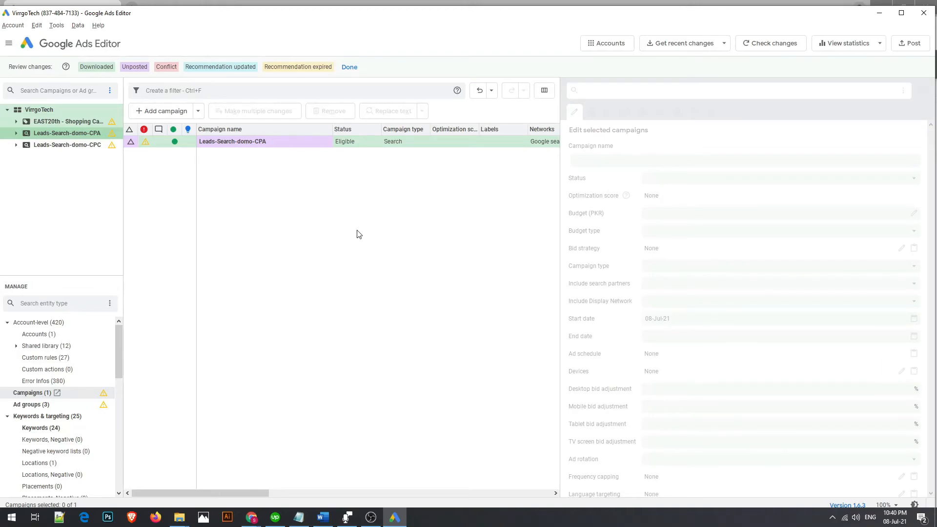
pyautogui.click(63, 134)
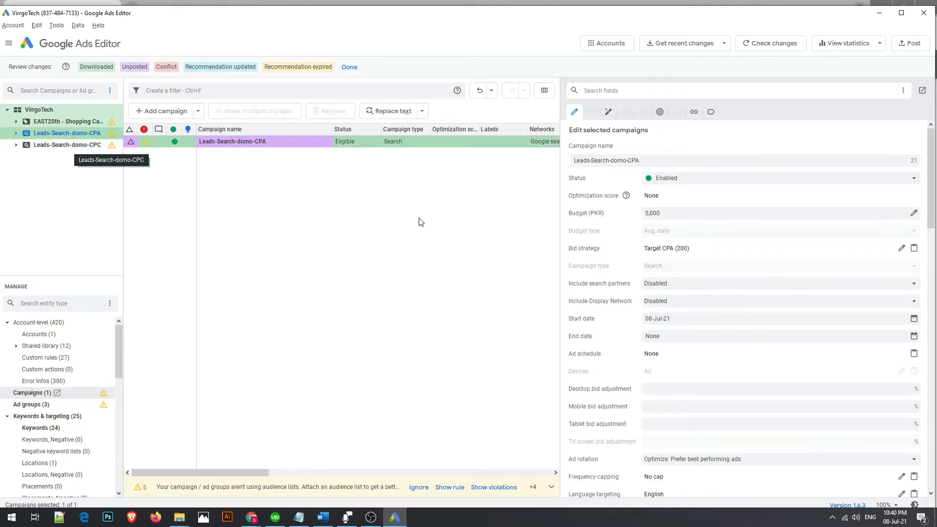
pyautogui.click(320, 228)
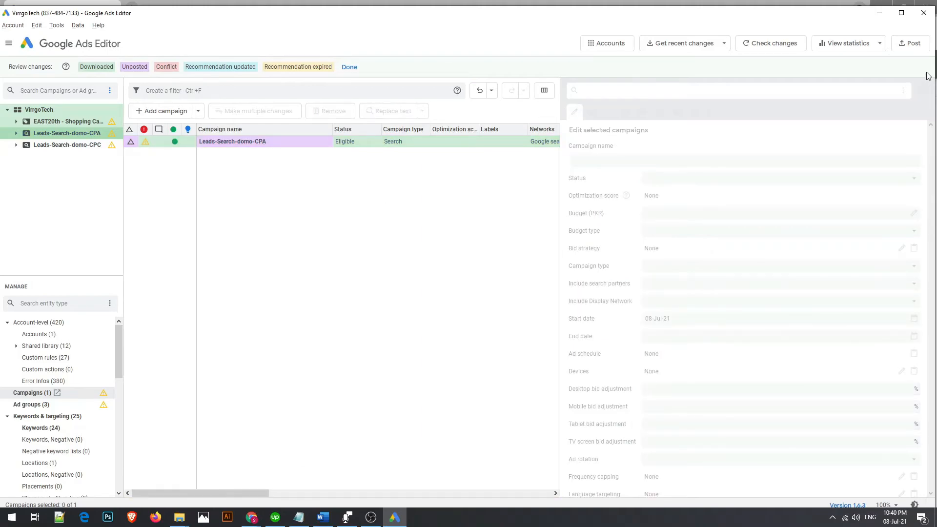
pyautogui.click(915, 48)
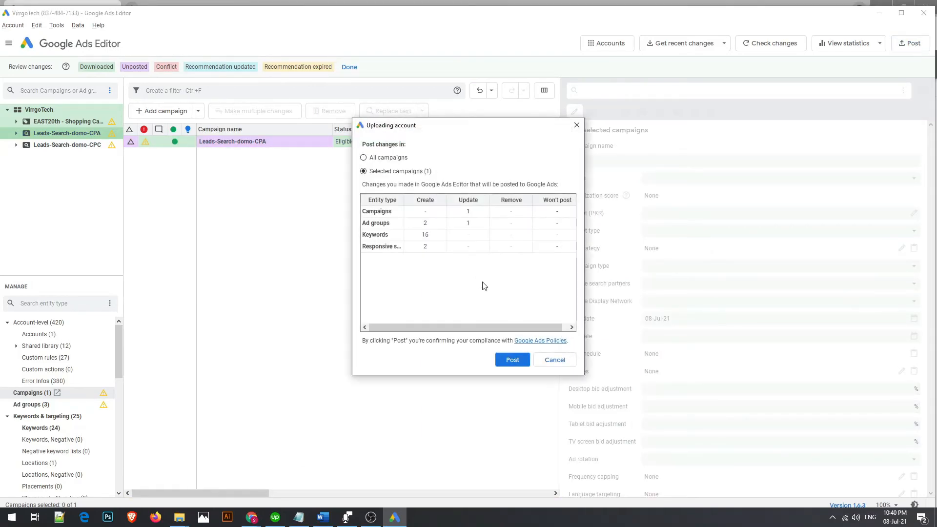
pyautogui.click(557, 360)
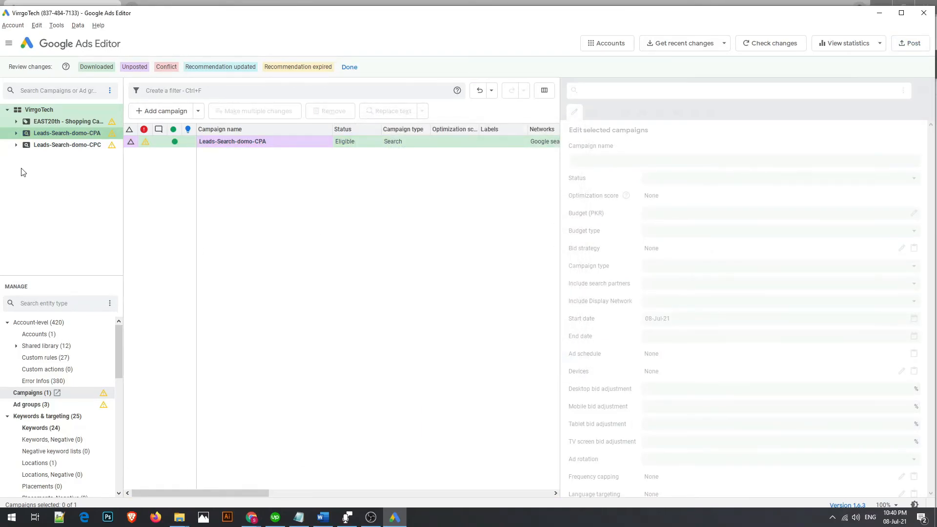
# Step: Select the Leads-Search-domo-CPC campaign together with Leads-Search-domo-CPA and post the changes of both selected campaigns to Google Ads
pyautogui.keyDown('ctrl'); pyautogui.click(43, 146); pyautogui.keyUp('ctrl')
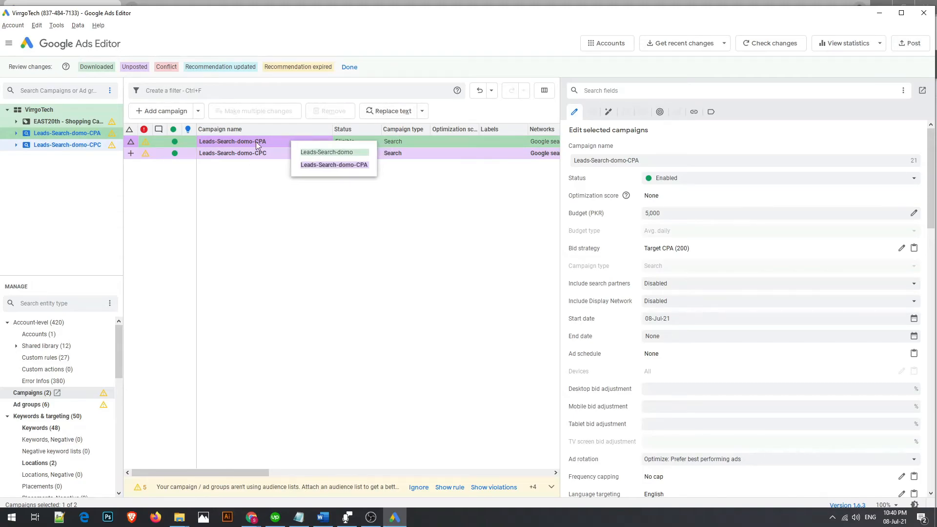
pyautogui.click(911, 42)
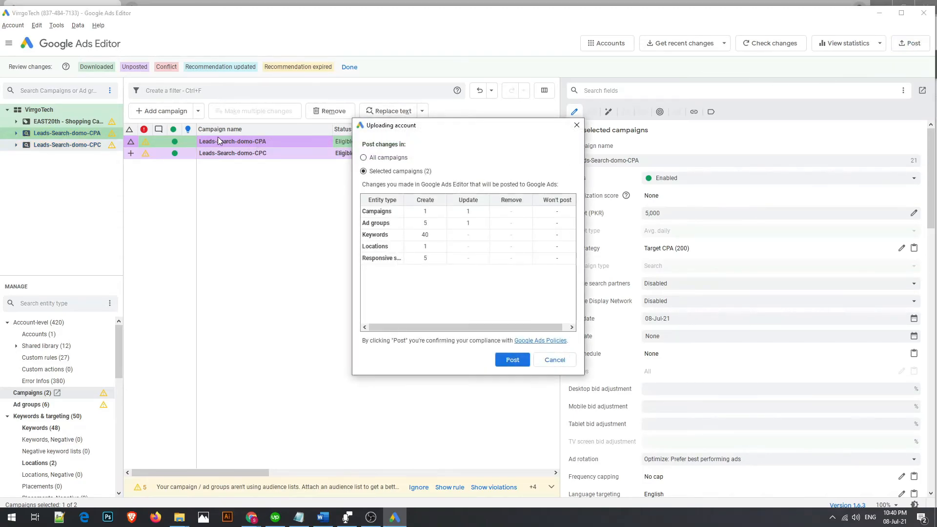
pyautogui.click(520, 360)
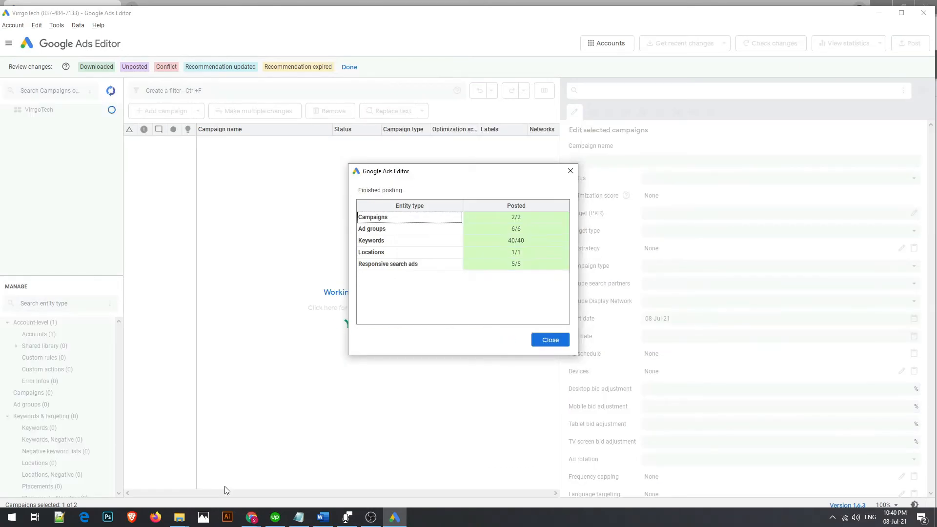
pyautogui.click(550, 340)
# Step: Switch to the Google Ads web interface in Chrome and reload the campaign's Ad groups page
pyautogui.moveTo(253, 520)
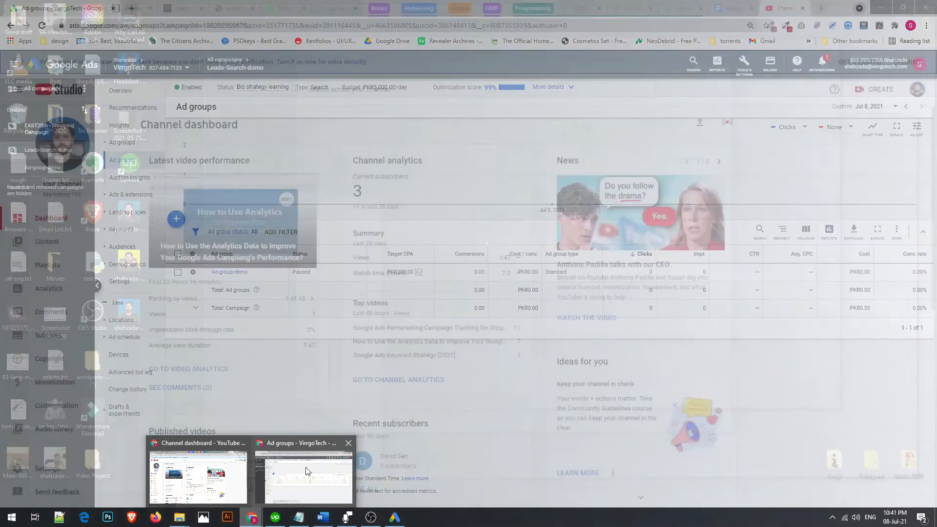
pyautogui.click(308, 473)
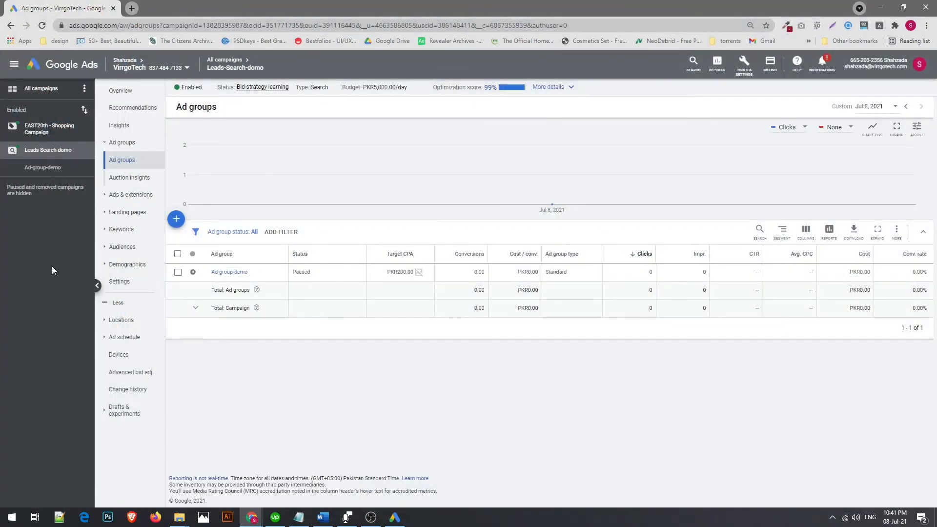
pyautogui.click(114, 26)
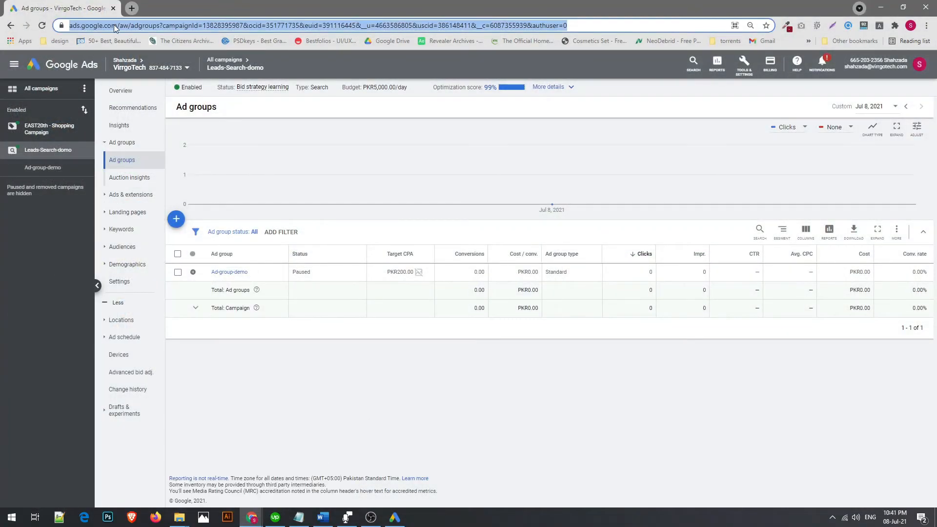
pyautogui.press('Return')
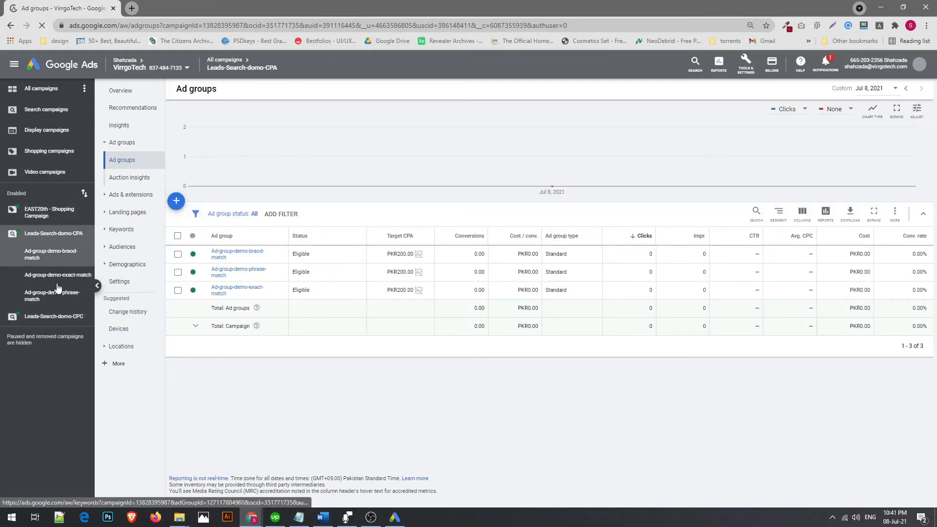
# Step: Check the ad groups of Leads-Search-domo-CPC, then review the ad groups and campaigns listed across all Search campaigns
pyautogui.click(44, 318)
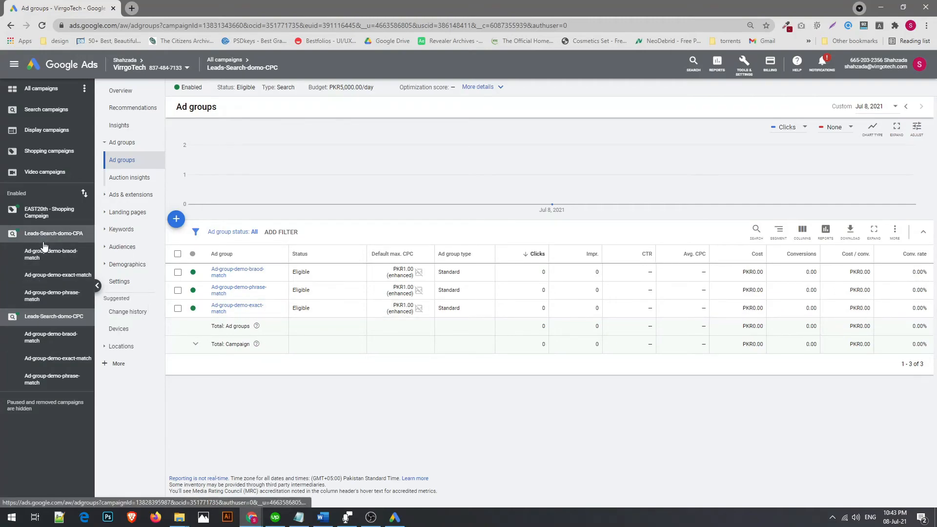
pyautogui.click(49, 111)
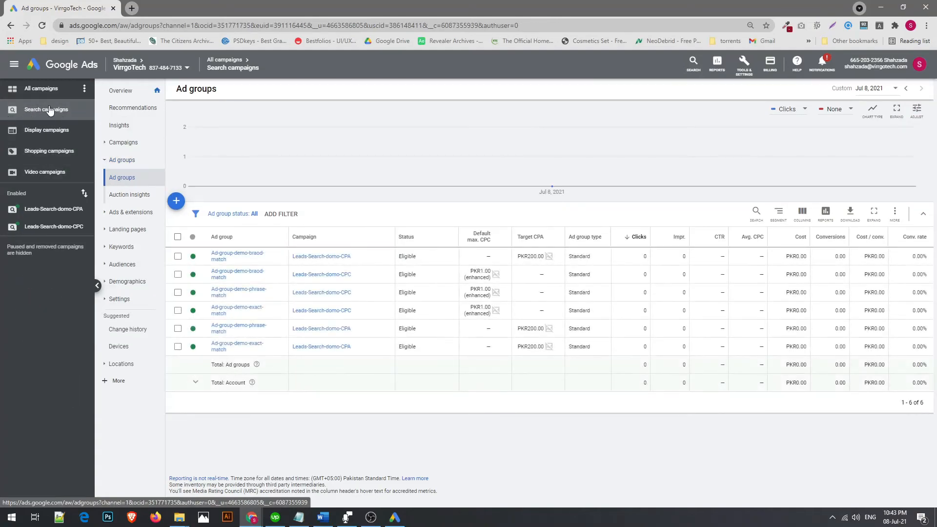
pyautogui.click(122, 143)
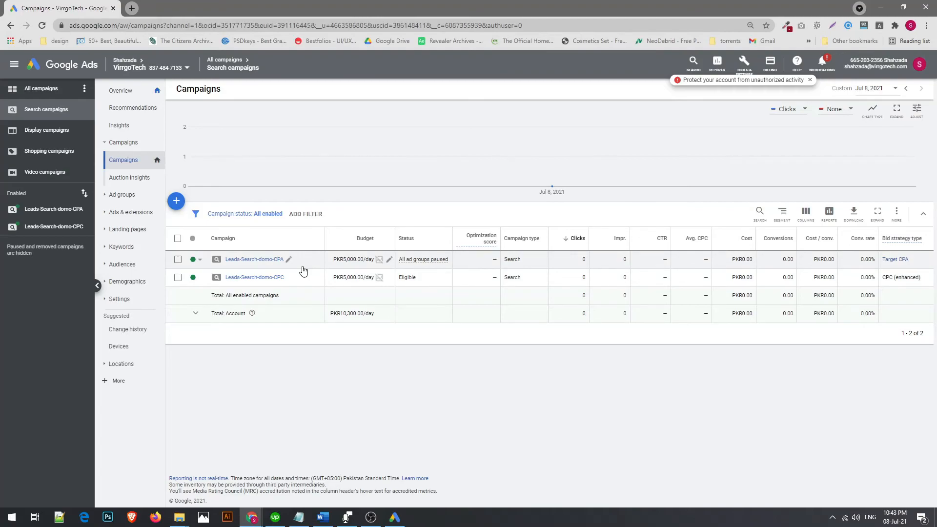
# Step: Set the average daily budget of the Leads-Search-domo-CPA campaign to PKR 10,000 in its settings and save it
pyautogui.click(254, 261)
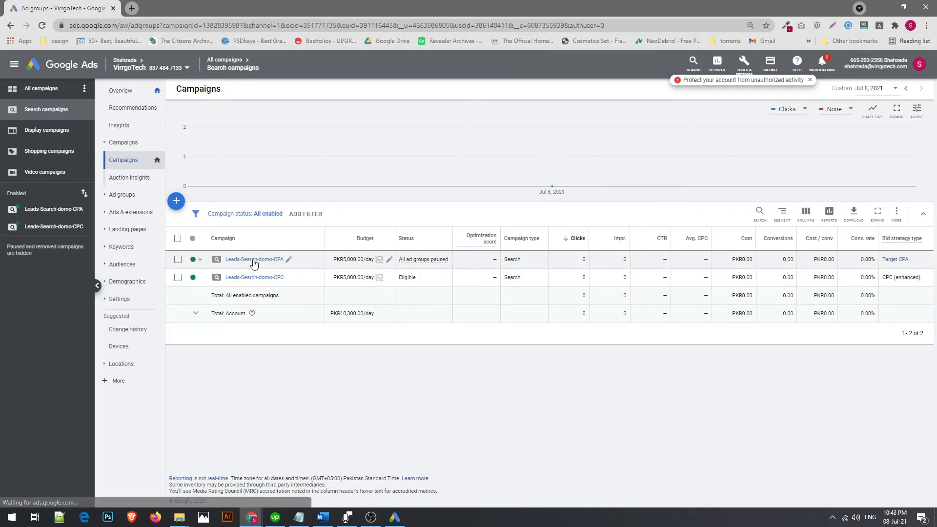
pyautogui.click(126, 284)
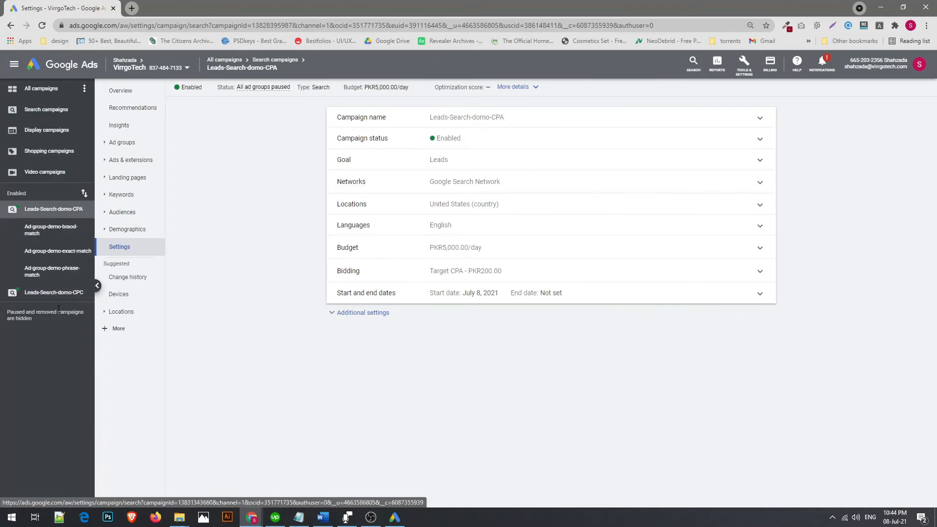
pyautogui.click(453, 248)
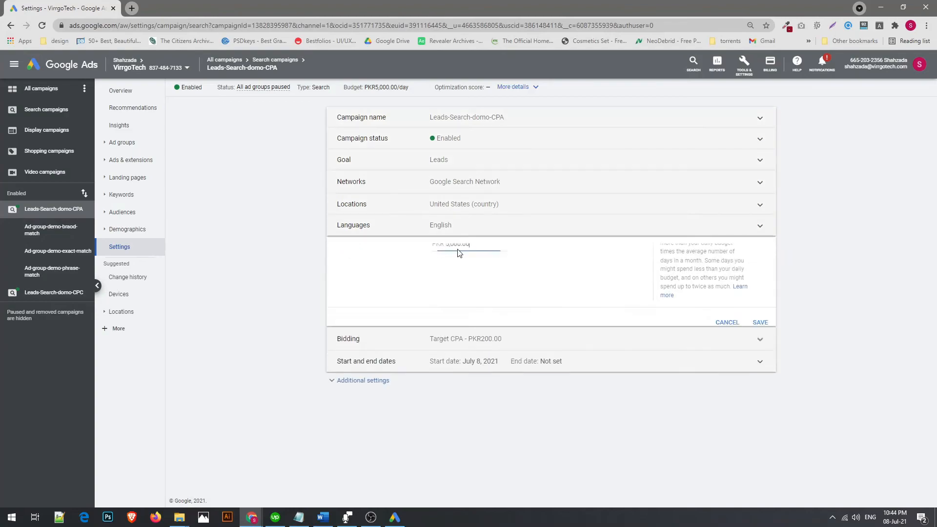
pyautogui.press('BackSpace')
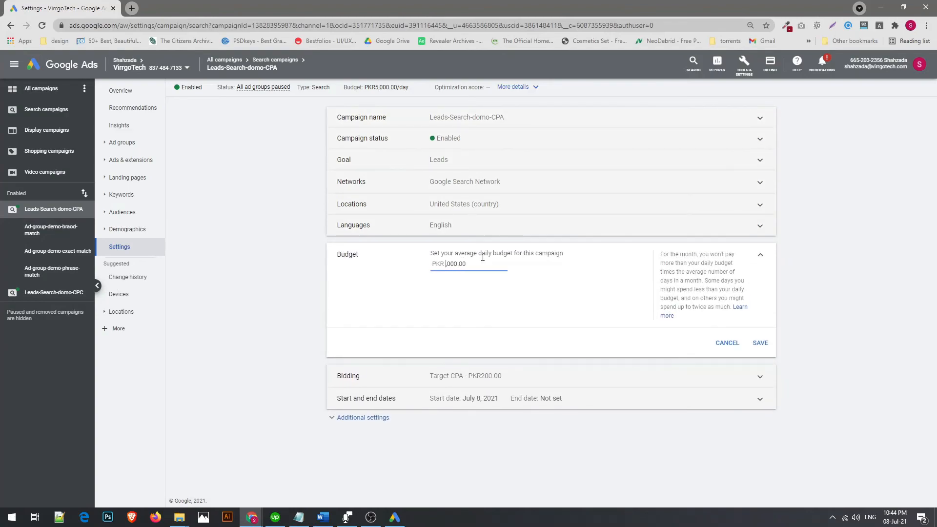
pyautogui.write('10')
pyautogui.click(759, 343)
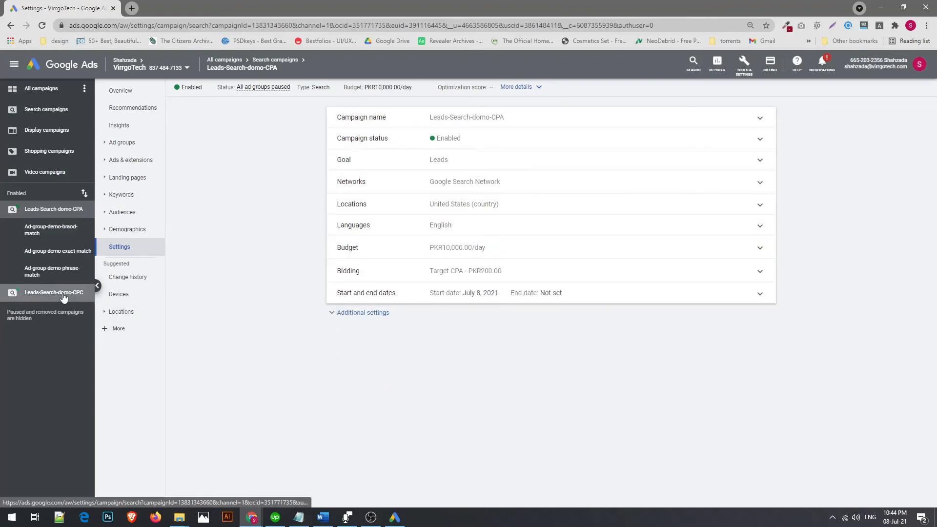
# Step: Set the average daily budget of the Leads-Search-domo-CPC campaign to PKR 2,000 and save it
pyautogui.click(62, 293)
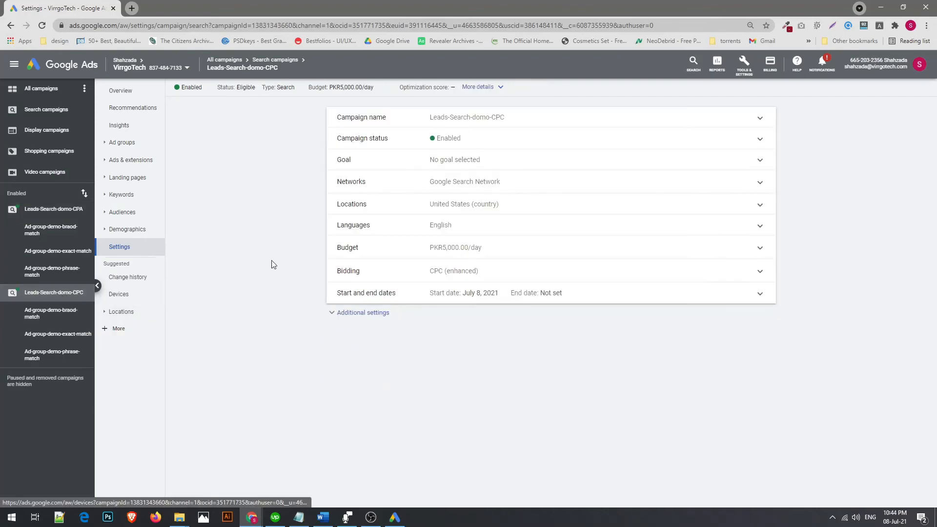
pyautogui.click(494, 252)
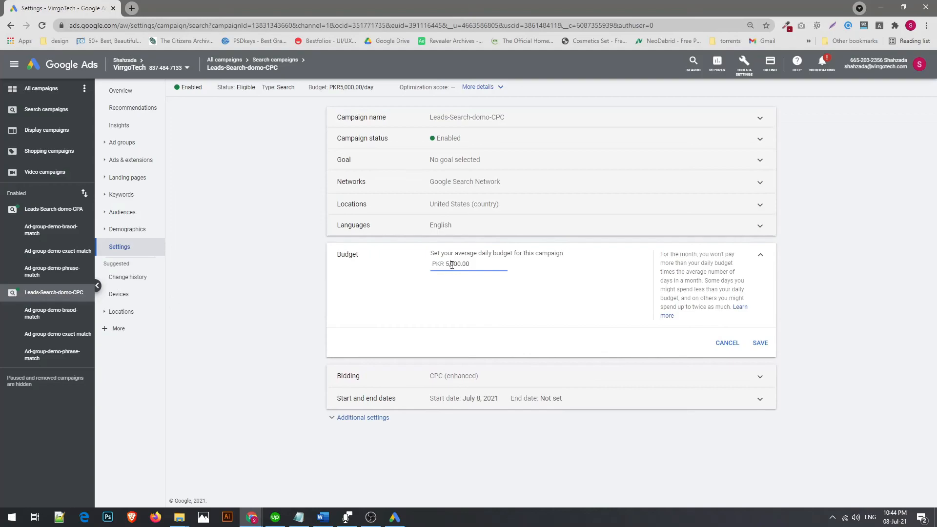
pyautogui.hotkey('shift', 'Left')
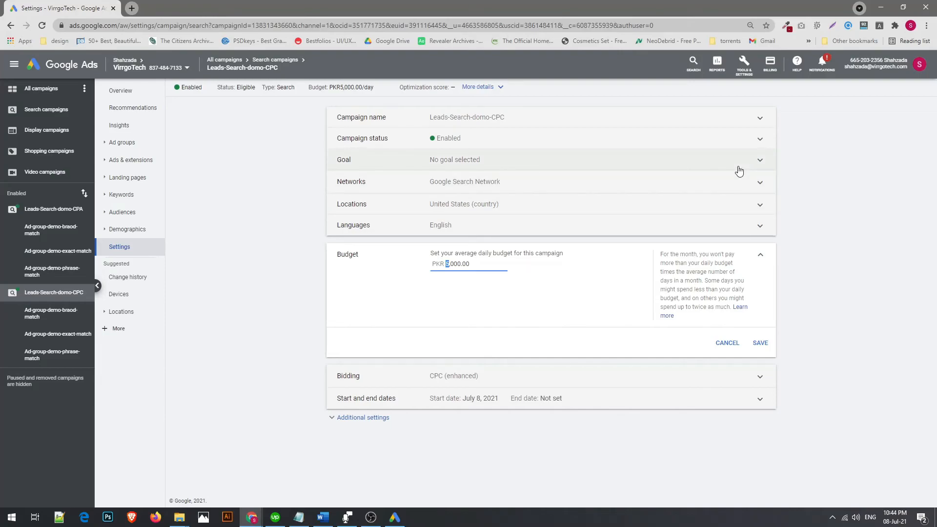
pyautogui.write('2')
pyautogui.click(764, 342)
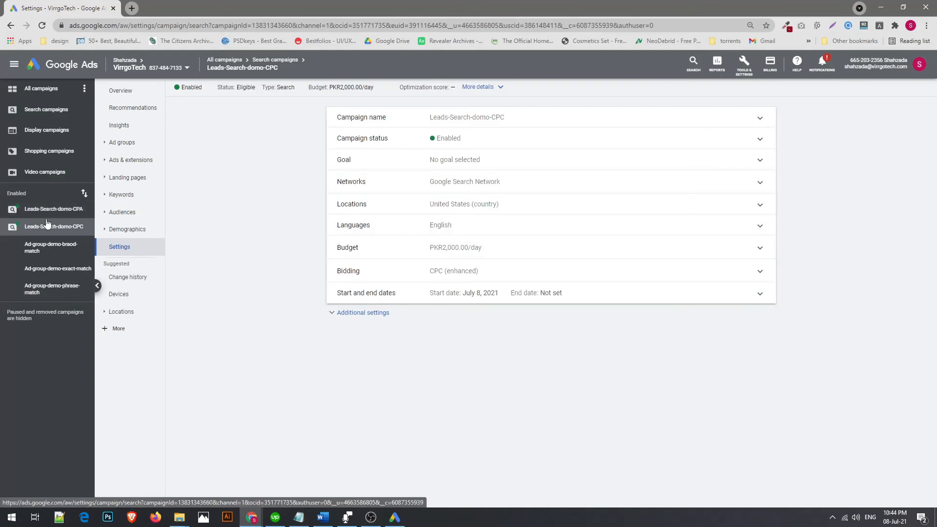
# Step: Review the broad, phrase and exact match ad groups in the Leads-Search-domo-CPC campaign
pyautogui.click(130, 148)
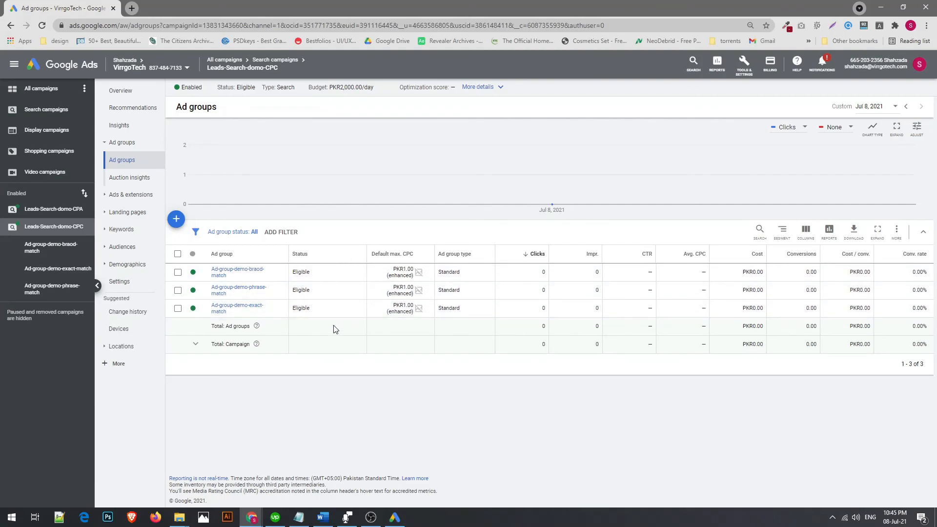
pyautogui.click(197, 272)
pyautogui.click(209, 276)
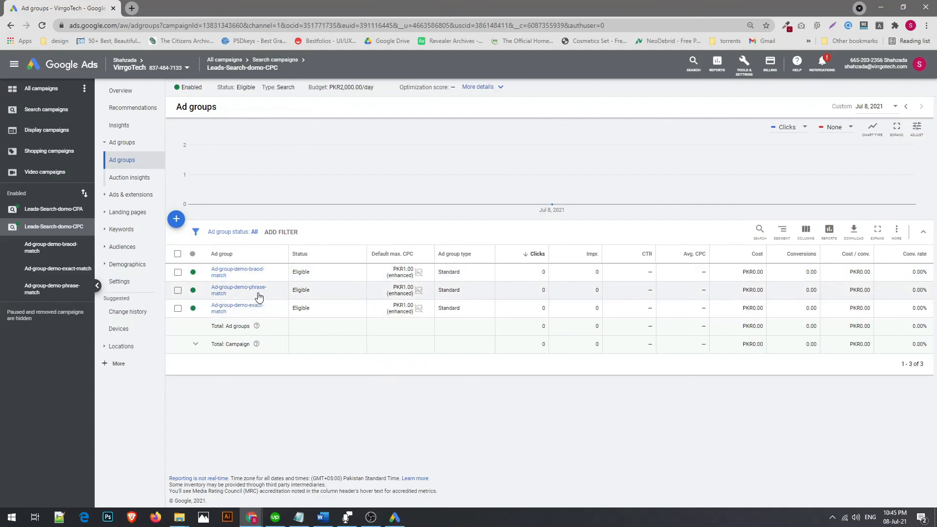